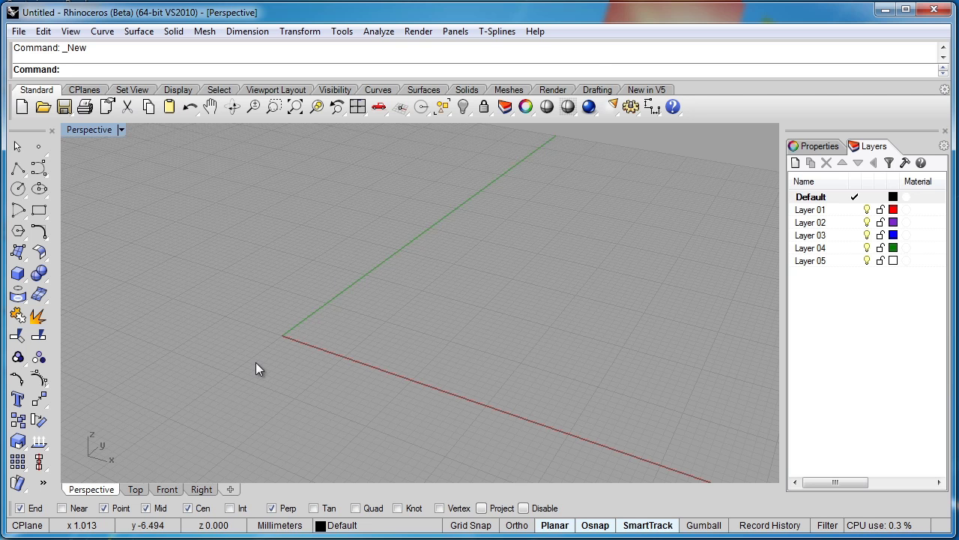
Step: Draw a box with its first corner at the origin 0, then pick the opposite corner and height
{"action": "left_click", "coordinate": [18, 273]}
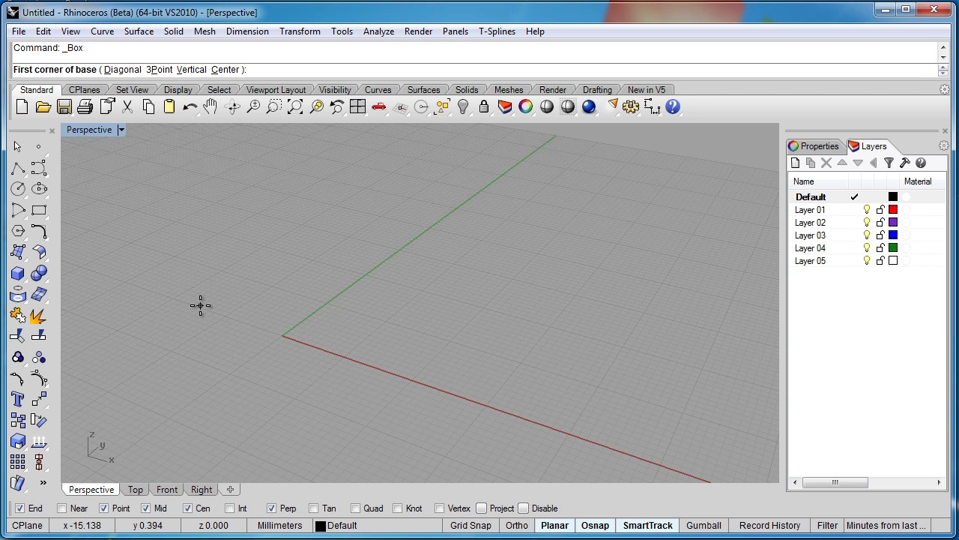
{"action": "type", "text": "0"}
{"action": "key", "text": "Return"}
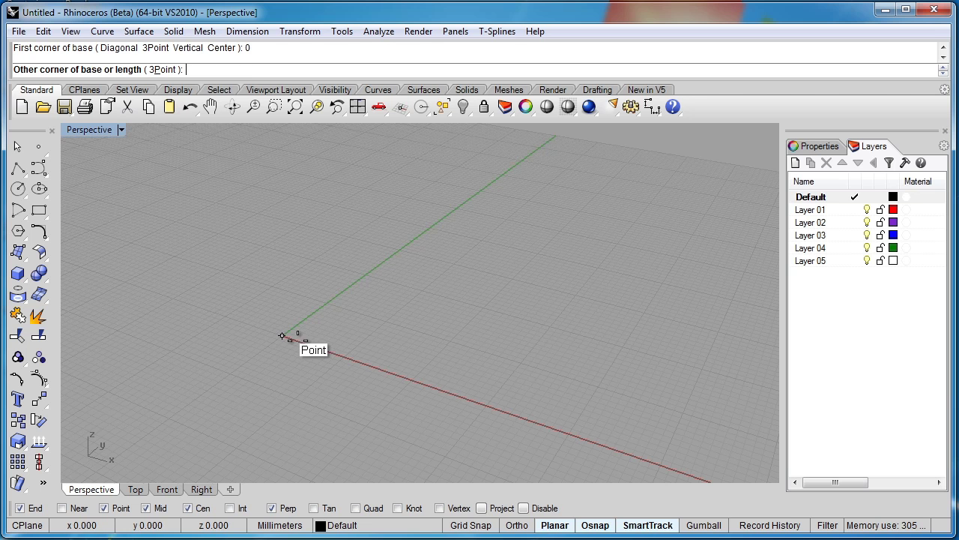
{"action": "left_click", "coordinate": [664, 294]}
{"action": "left_click", "coordinate": [545, 196]}
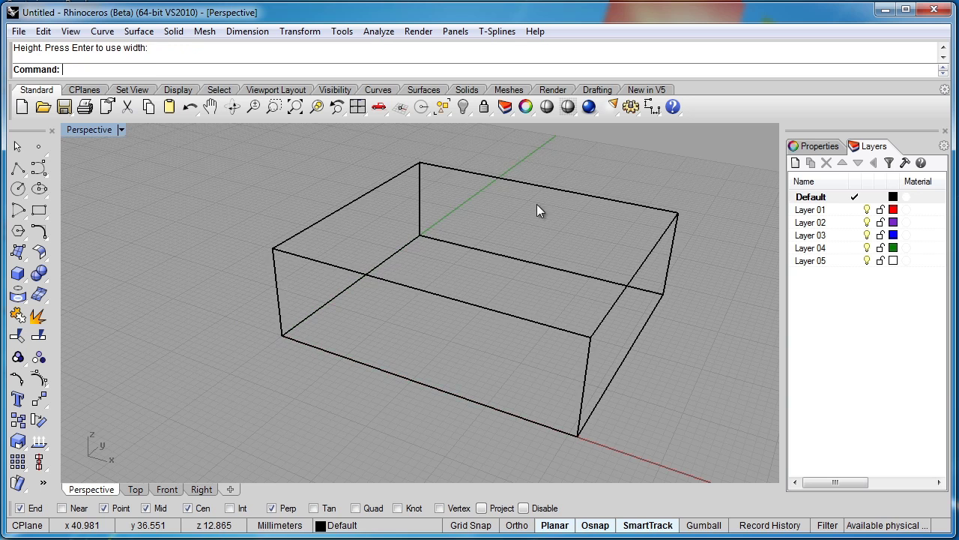
Step: Switch the Perspective viewport to Shaded display and recentre the box
{"action": "right_click_drag", "start_coordinate": [537, 204], "coordinate": [405, 218]}
{"action": "left_click", "coordinate": [121, 129]}
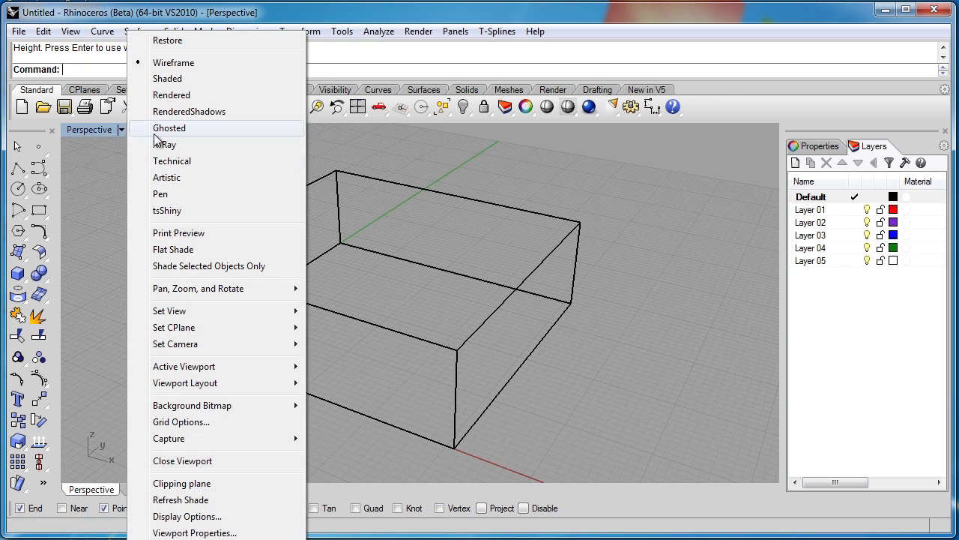
{"action": "left_click", "coordinate": [167, 78]}
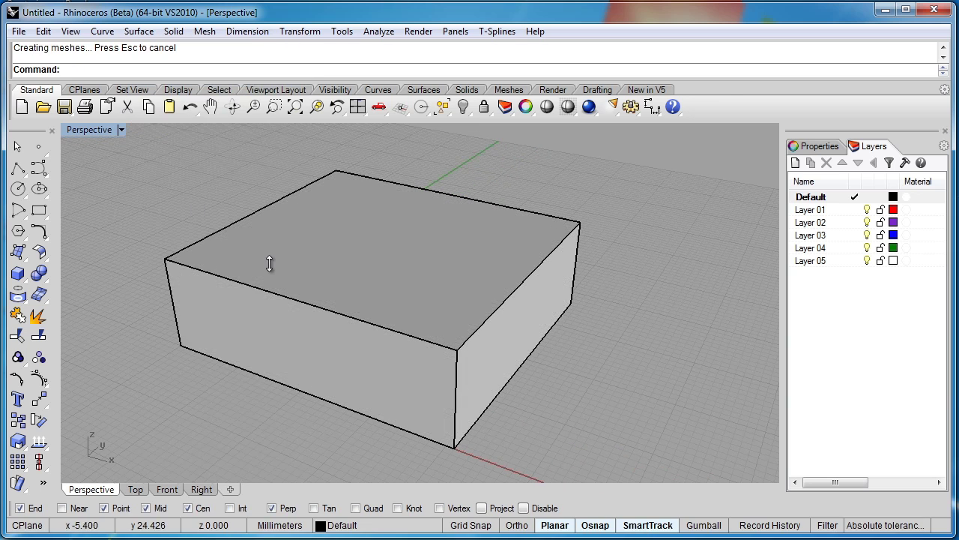
{"action": "right_click_drag", "start_coordinate": [270, 263], "coordinate": [319, 260], "text": "shift"}
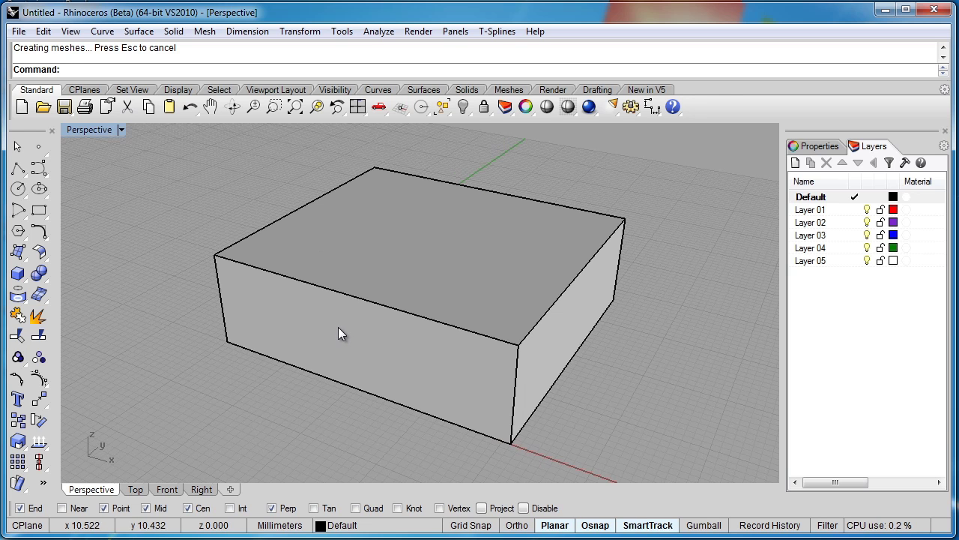
Step: Browse Solid > Solid Edit Tools > Faces, then tear off the Solid flyout as a floating Solids toolbar
{"action": "left_click", "coordinate": [173, 33]}
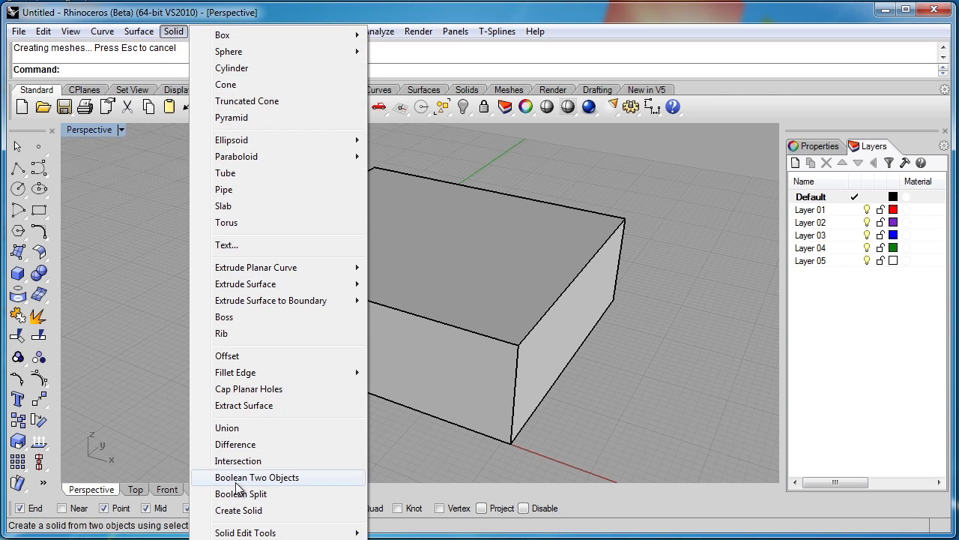
{"action": "mouse_move", "coordinate": [250, 532]}
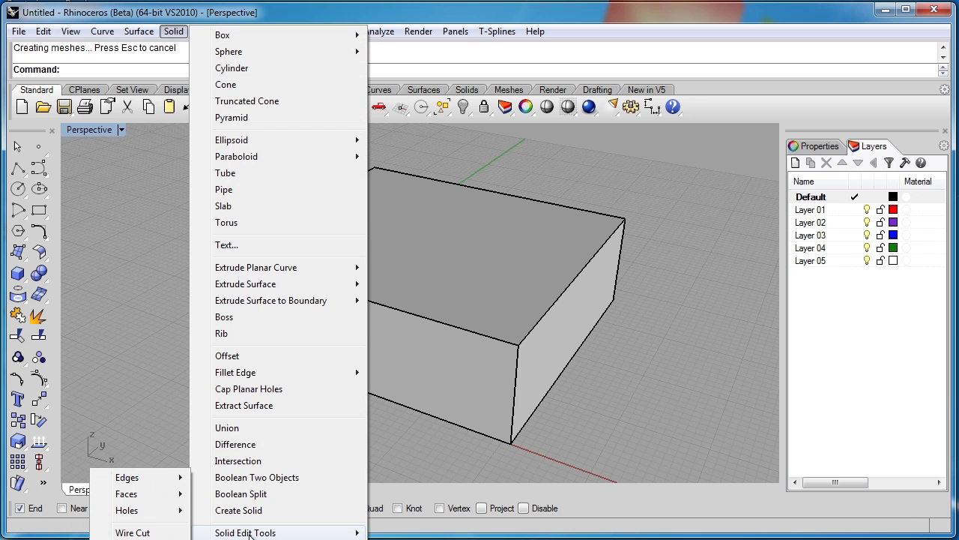
{"action": "mouse_move", "coordinate": [149, 499]}
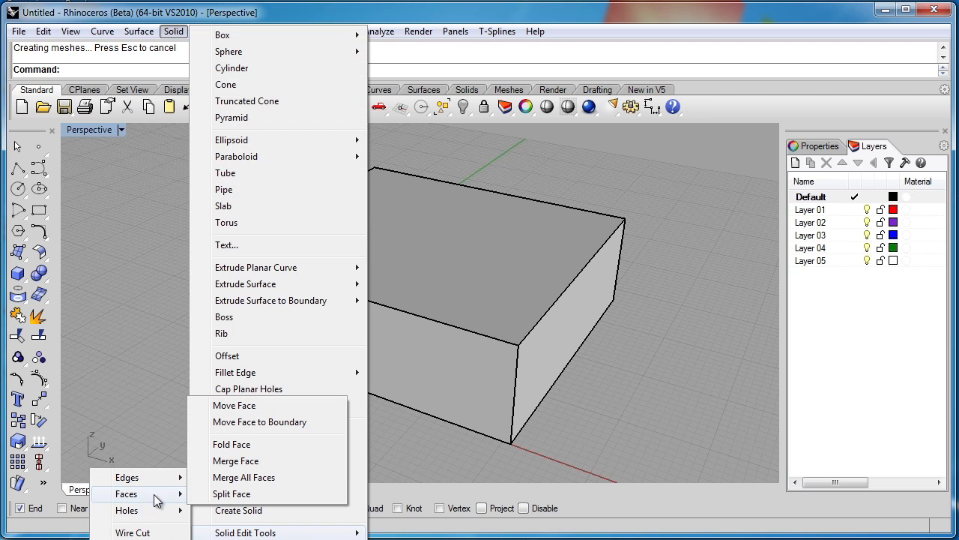
{"action": "left_click", "coordinate": [153, 403]}
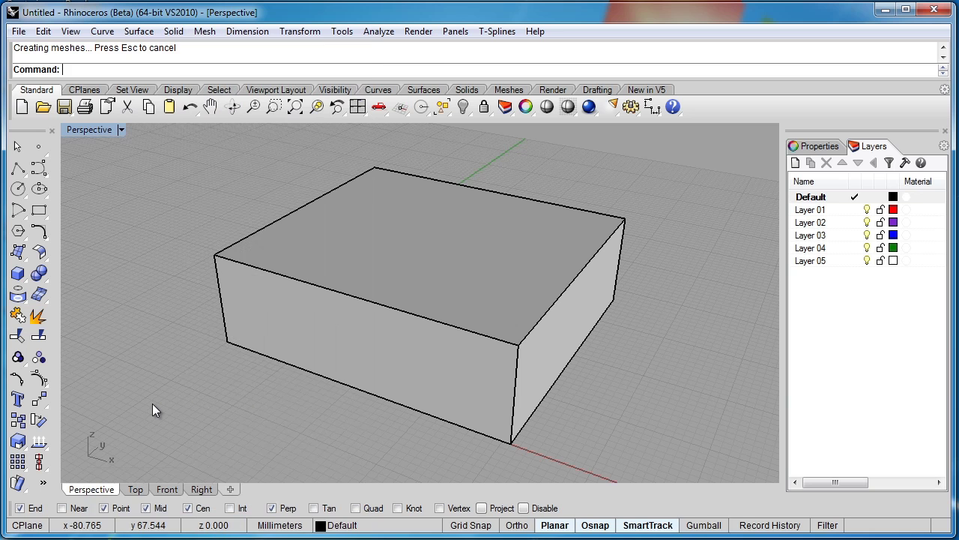
{"action": "left_click", "coordinate": [44, 281]}
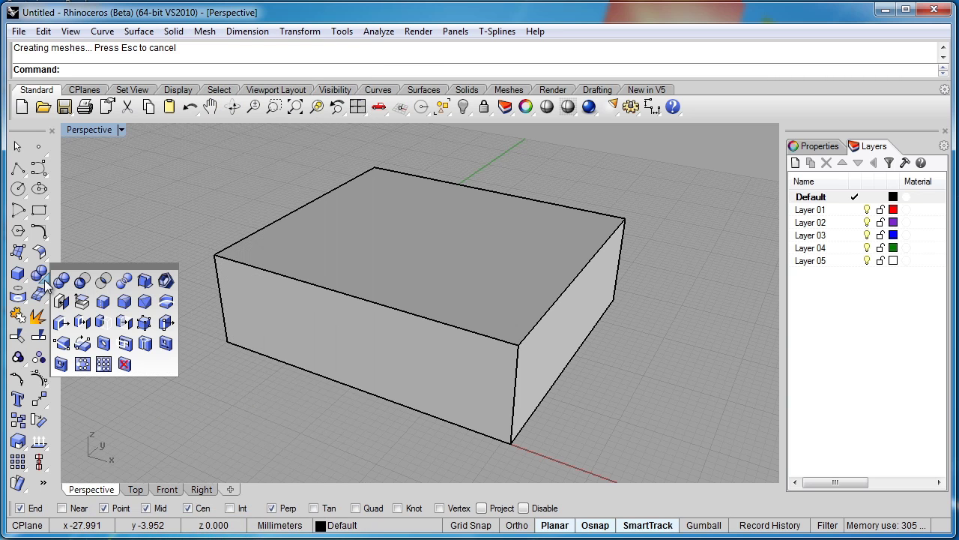
{"action": "left_click_drag", "start_coordinate": [75, 267], "coordinate": [89, 148]}
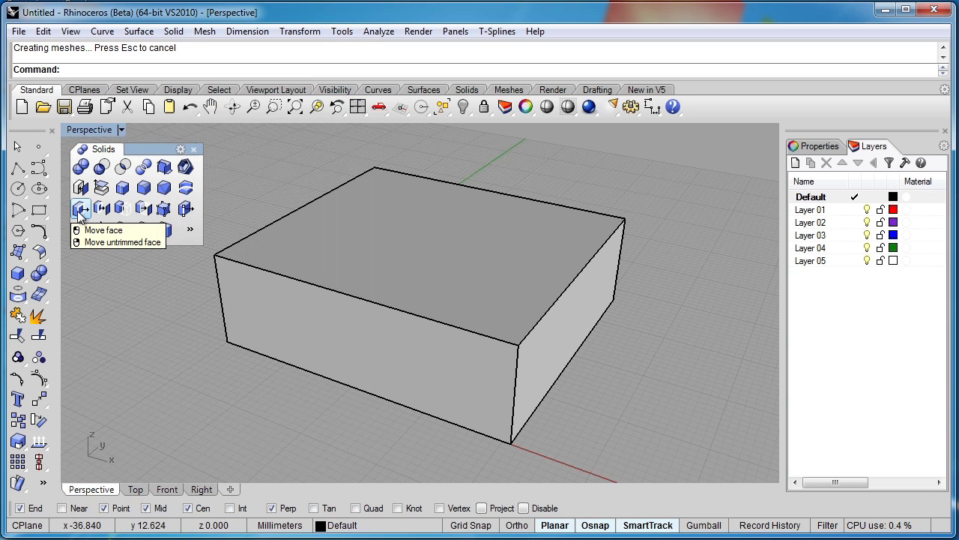
Step: Move the box's right end face farther right from its edge midpoint, lengthening the box
{"action": "left_click", "coordinate": [79, 211]}
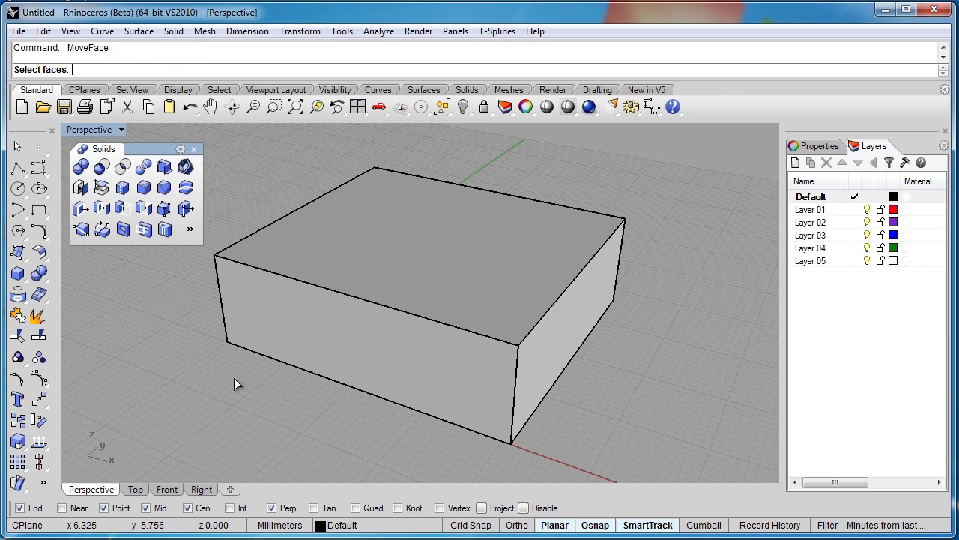
{"action": "left_click", "coordinate": [569, 348]}
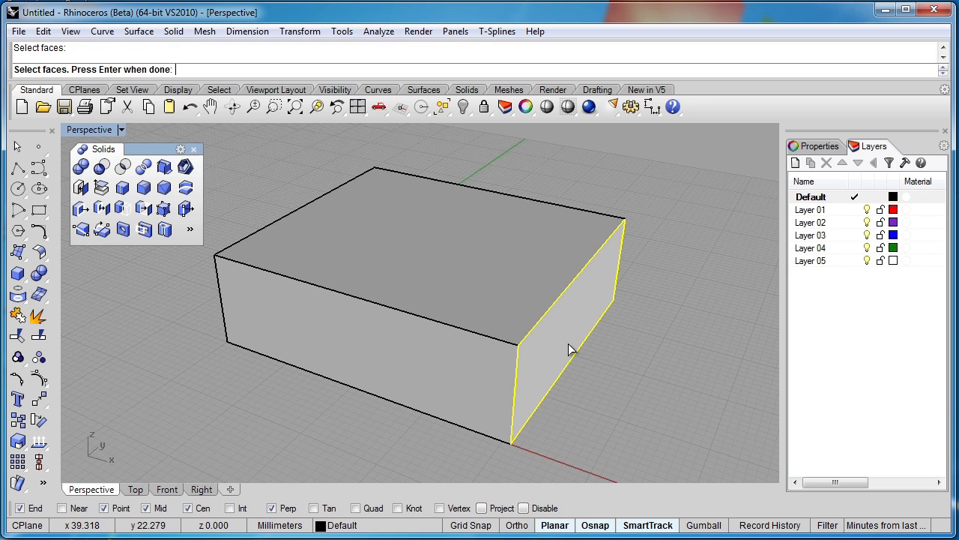
{"action": "key", "text": "Return"}
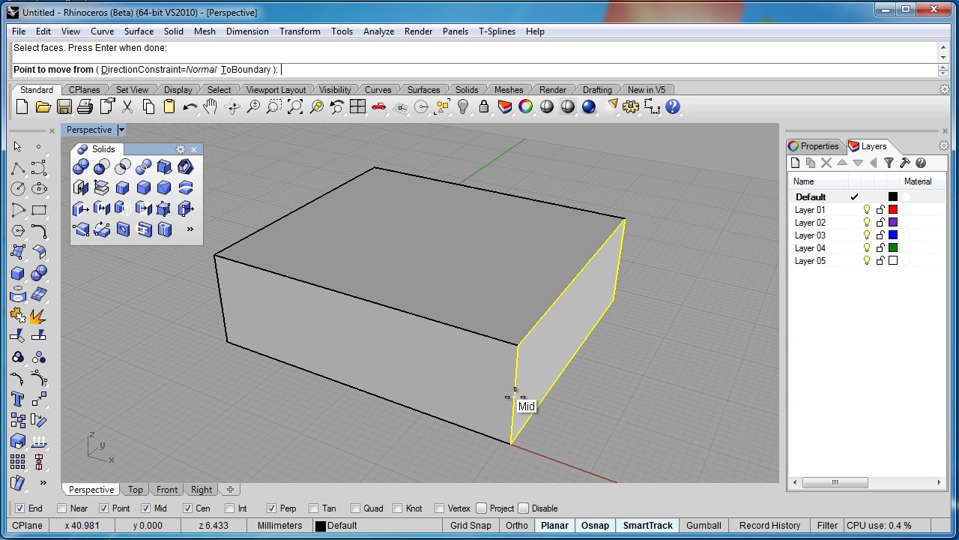
{"action": "left_click", "coordinate": [515, 398]}
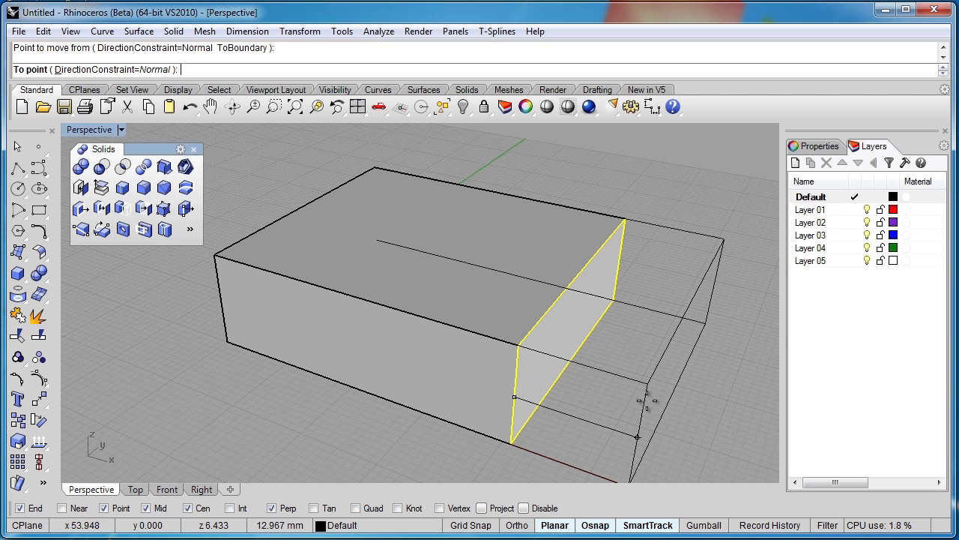
{"action": "right_click_drag", "start_coordinate": [625, 392], "coordinate": [574, 368]}
{"action": "left_click", "coordinate": [571, 366]}
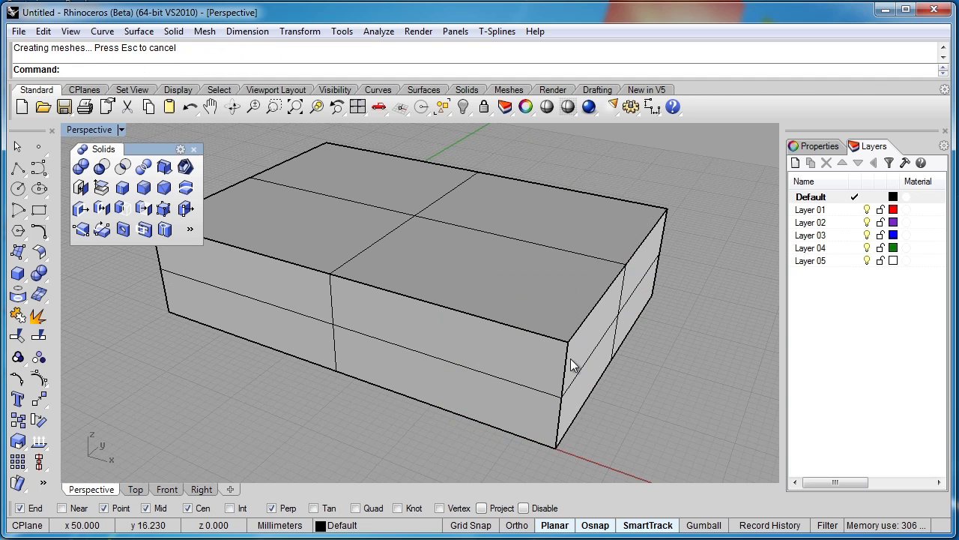
{"action": "left_click", "coordinate": [572, 362]}
{"action": "key", "text": "Escape"}
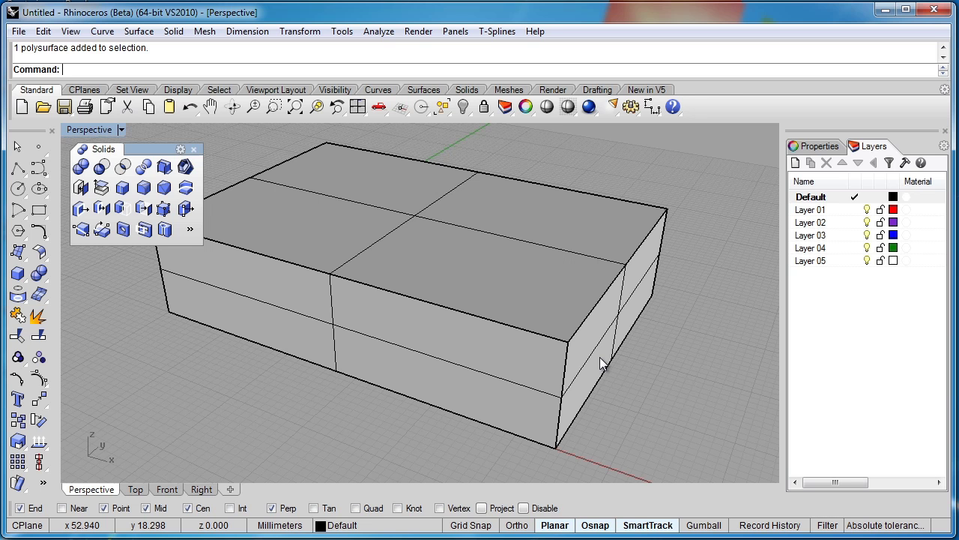
Step: Undo the lengthening and rerun MoveFace on the box's right end face
{"action": "left_click", "coordinate": [189, 109]}
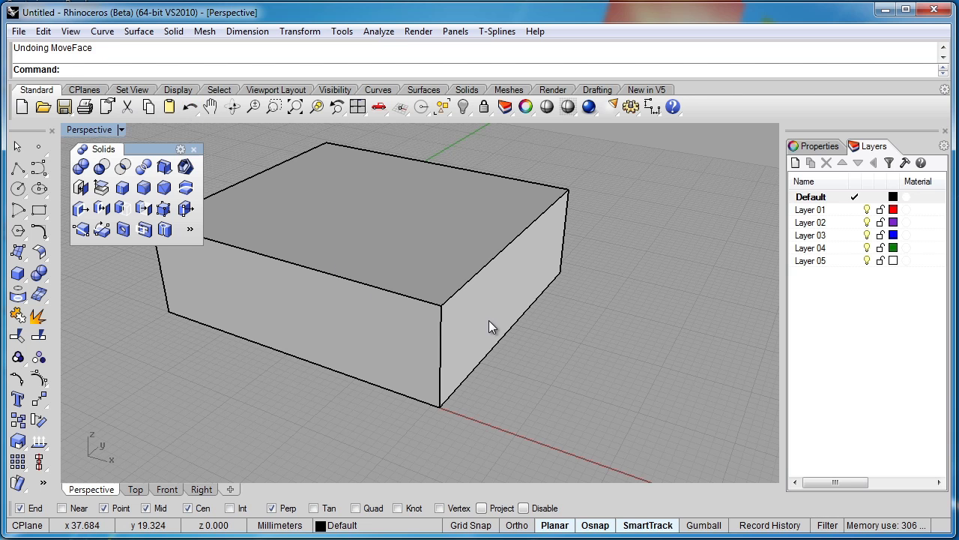
{"action": "key", "text": "Return"}
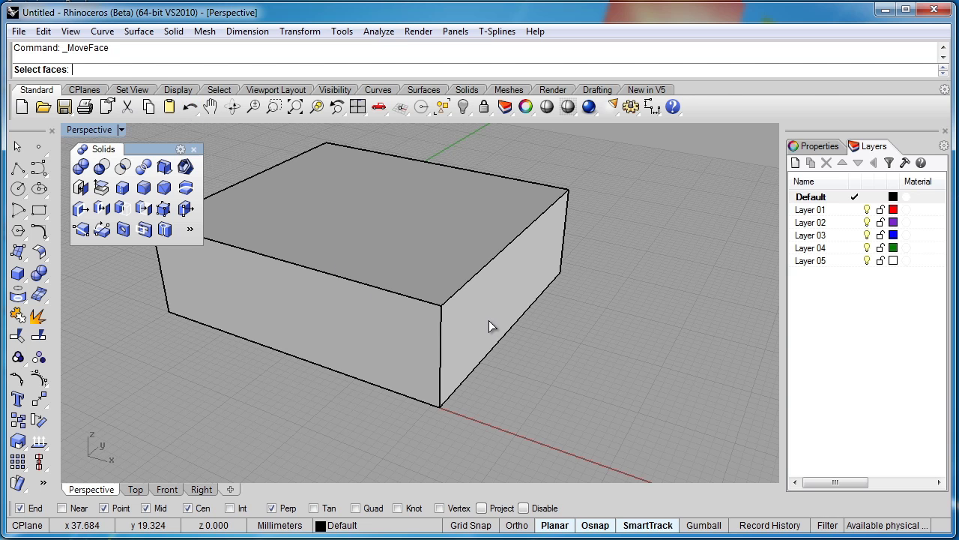
{"action": "left_click", "coordinate": [489, 320]}
{"action": "key", "text": "Return"}
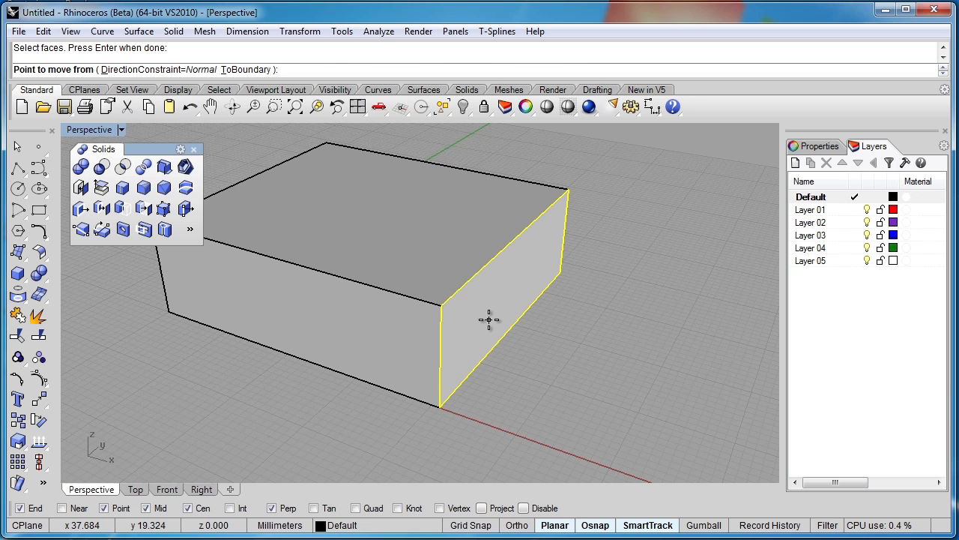
Step: Move the face freely with DirectionConstraint None, from the edge midpoint to a new point
{"action": "left_click", "coordinate": [171, 71]}
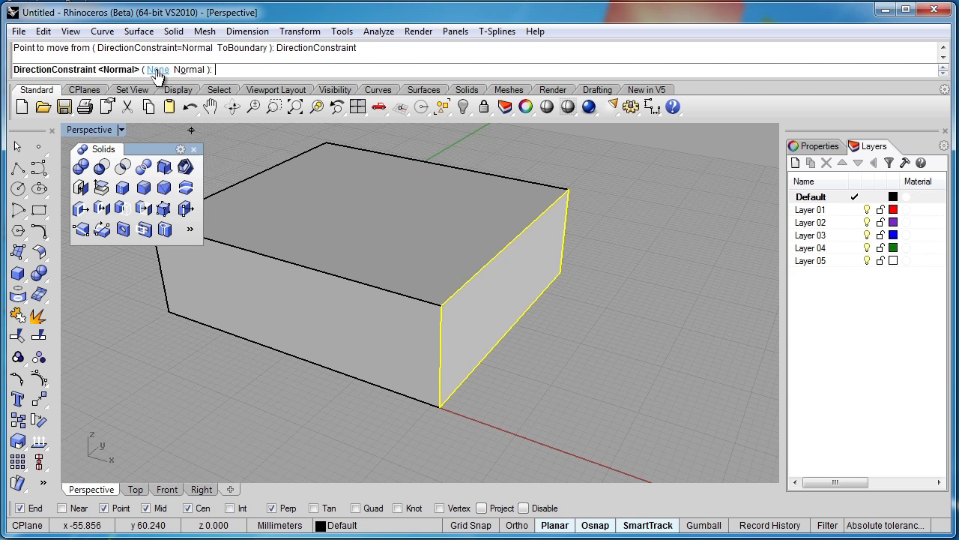
{"action": "left_click", "coordinate": [156, 70]}
{"action": "left_click", "coordinate": [510, 330]}
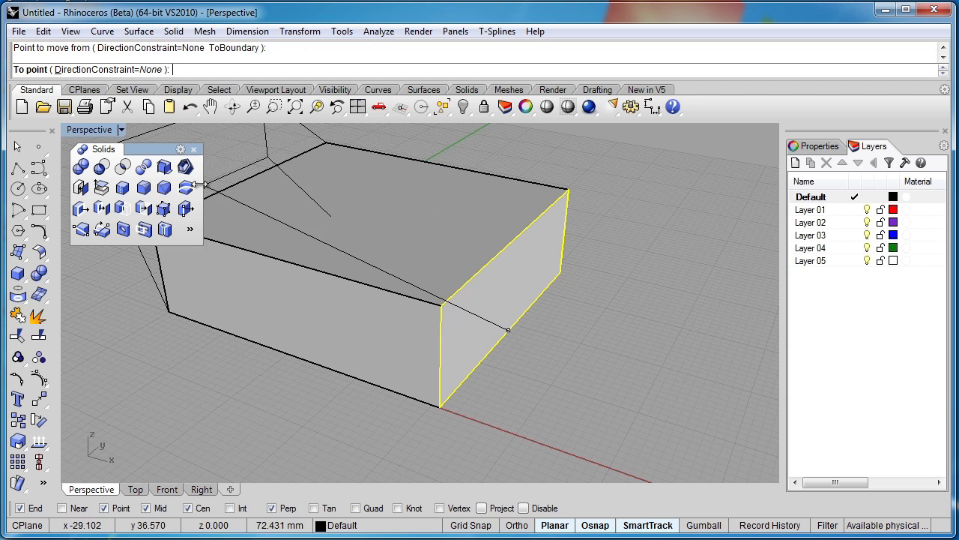
{"action": "left_click", "coordinate": [410, 363]}
{"action": "right_click_drag", "start_coordinate": [415, 362], "coordinate": [582, 395]}
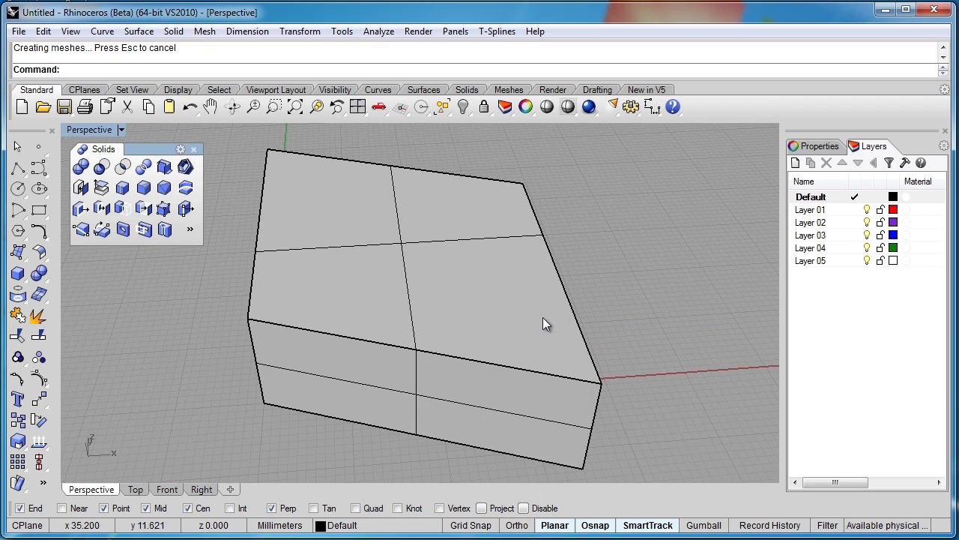
Step: Raise the box's top face with MoveFace to make the box taller
{"action": "left_click", "coordinate": [81, 210]}
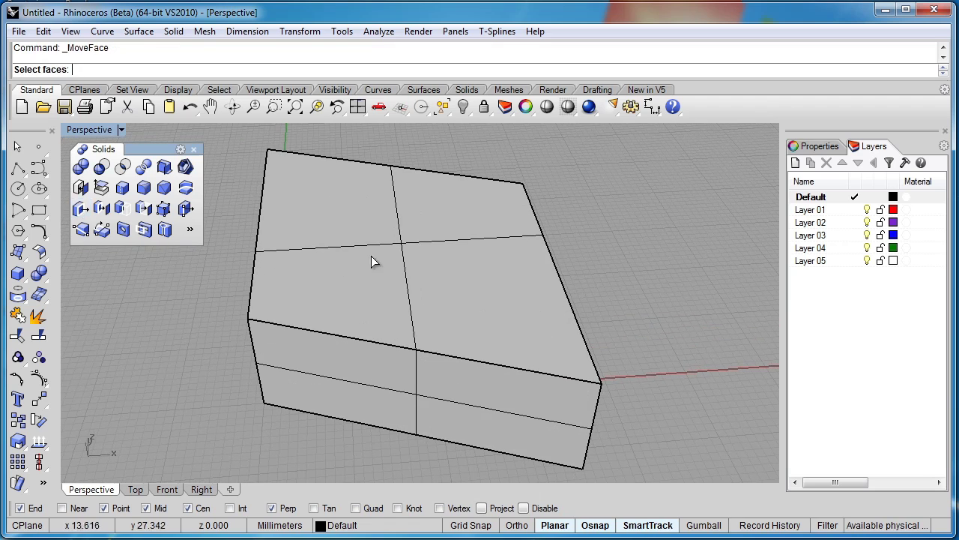
{"action": "left_click", "coordinate": [378, 256]}
{"action": "key", "text": "Return"}
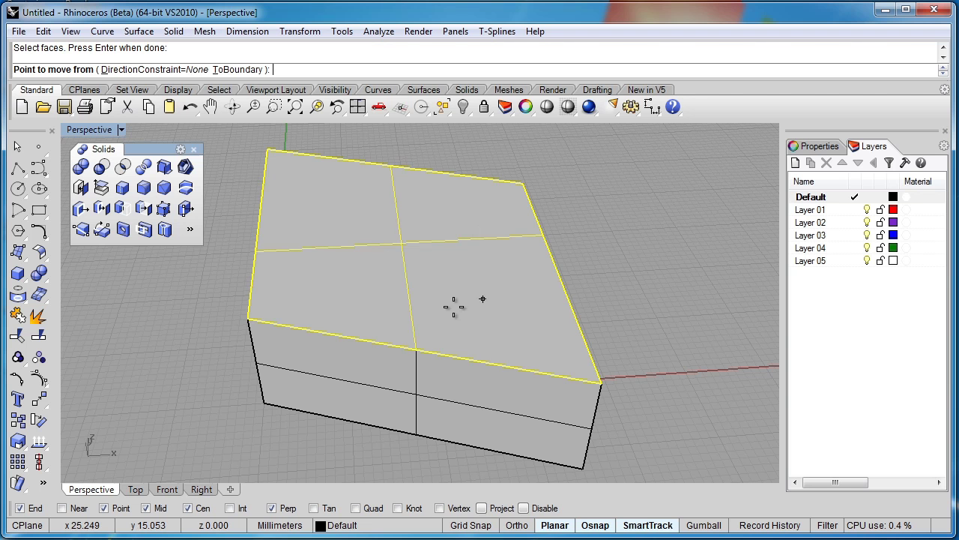
{"action": "left_click", "coordinate": [416, 344]}
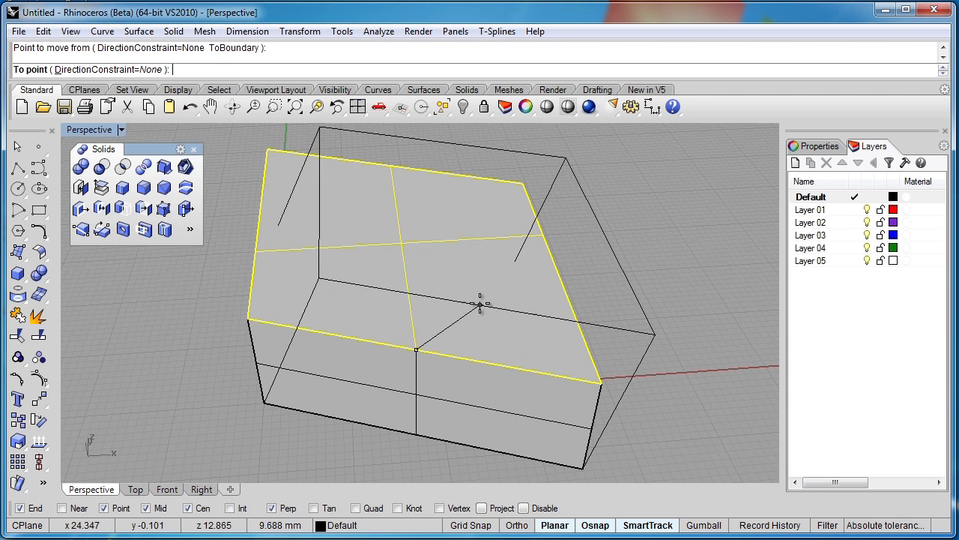
{"action": "left_click", "coordinate": [573, 335]}
{"action": "right_click_drag", "start_coordinate": [574, 335], "coordinate": [510, 306]}
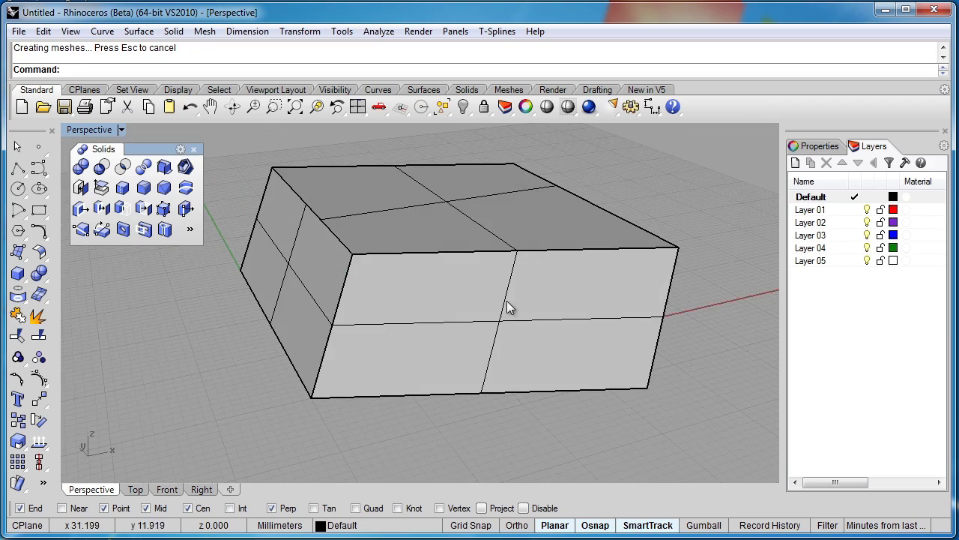
{"action": "right_click_drag", "start_coordinate": [305, 277], "coordinate": [403, 304]}
Step: Push a side face outward with DirectionConstraint Normal, starting from its edge midpoint
{"action": "left_click", "coordinate": [382, 285]}
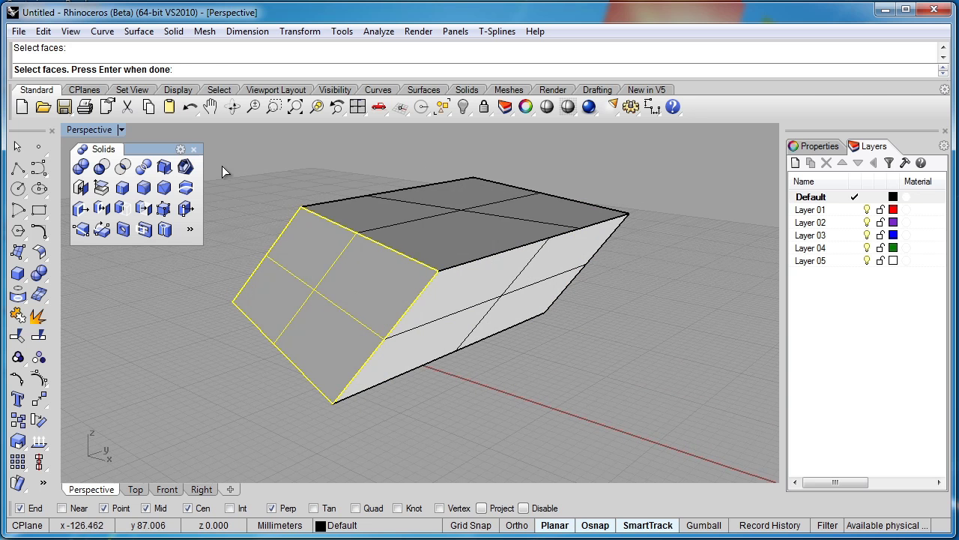
{"action": "key", "text": "Return"}
{"action": "left_click", "coordinate": [139, 70]}
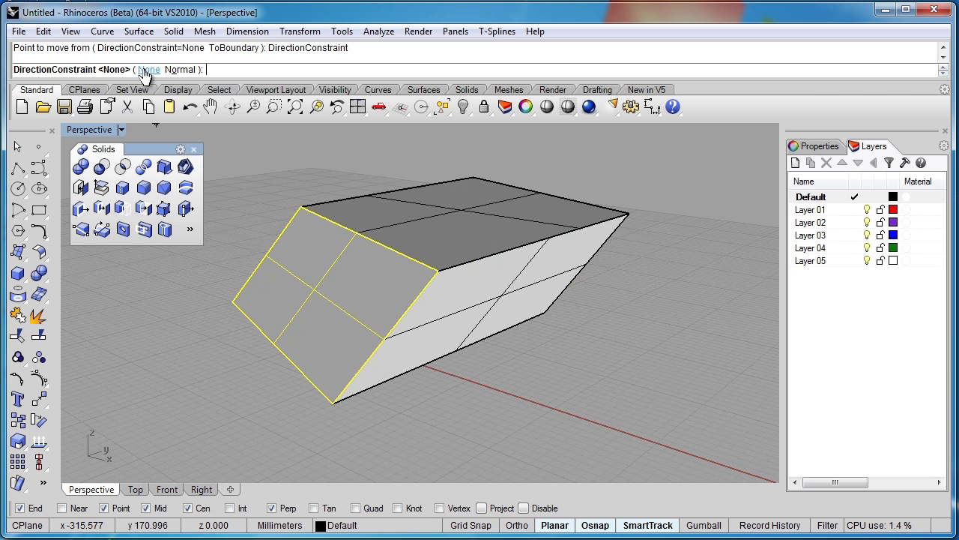
{"action": "left_click", "coordinate": [180, 71]}
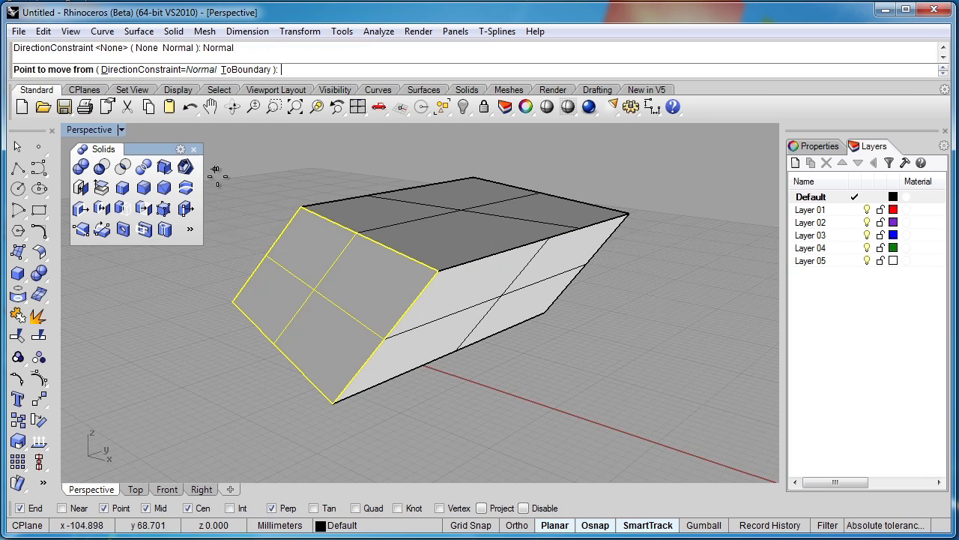
{"action": "left_click", "coordinate": [272, 329]}
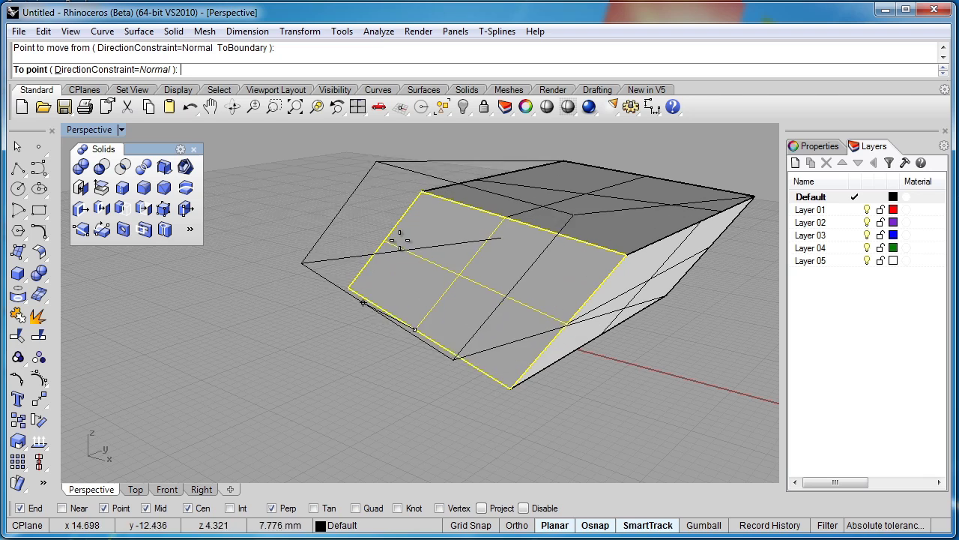
{"action": "right_click_drag", "start_coordinate": [450, 278], "coordinate": [446, 328]}
{"action": "left_click", "coordinate": [303, 200]}
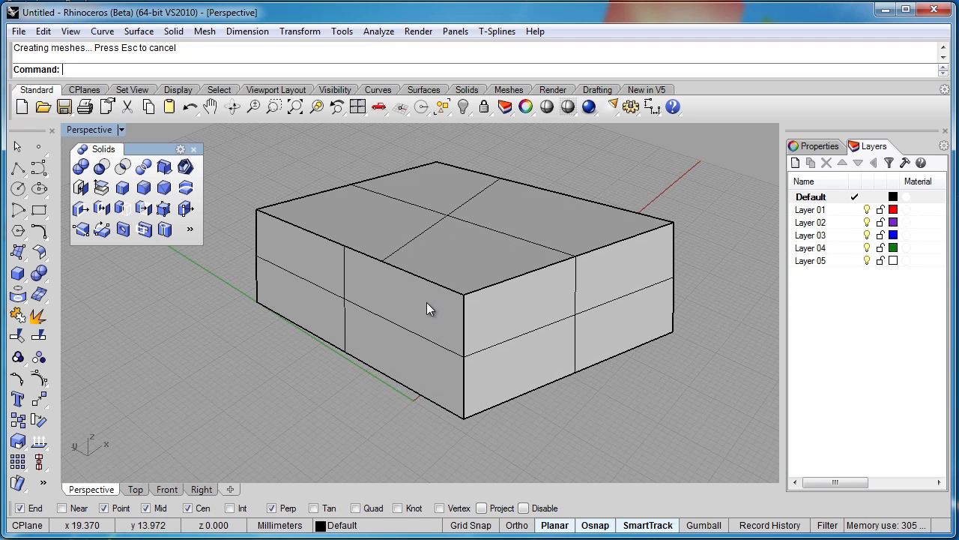
{"action": "right_click_drag", "start_coordinate": [470, 315], "coordinate": [504, 302]}
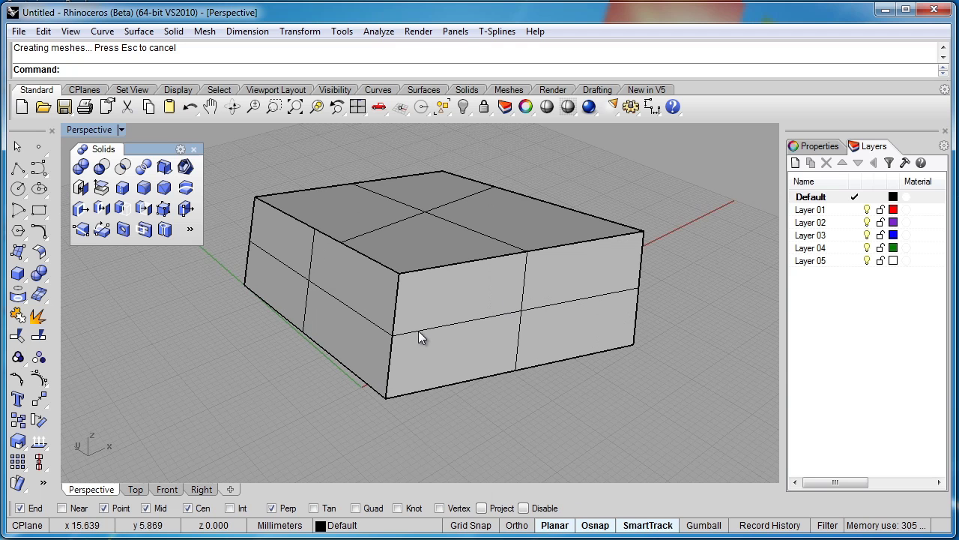
Step: Split the front face with Split planar face along a line between its top and bottom edge midpoints
{"action": "left_click", "coordinate": [81, 232]}
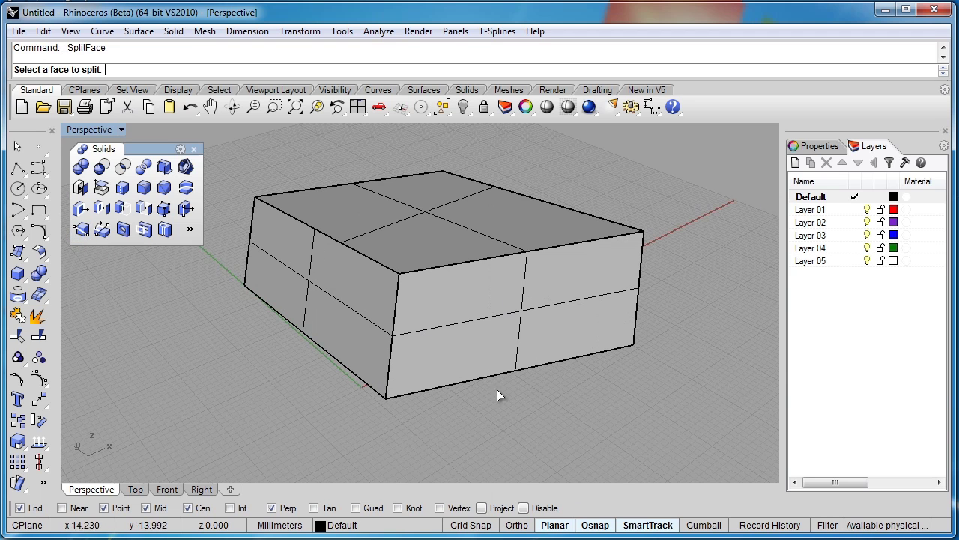
{"action": "left_click", "coordinate": [513, 323]}
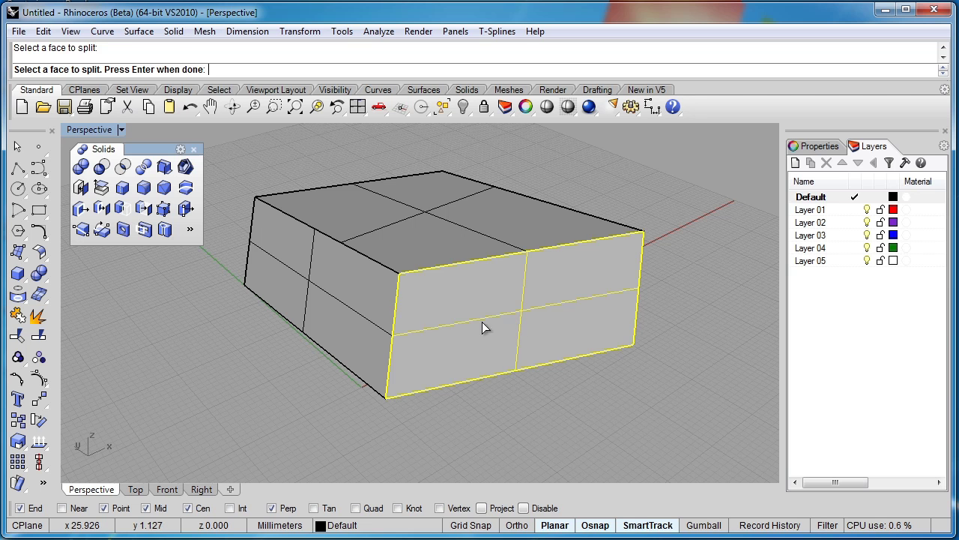
{"action": "key", "text": "Return"}
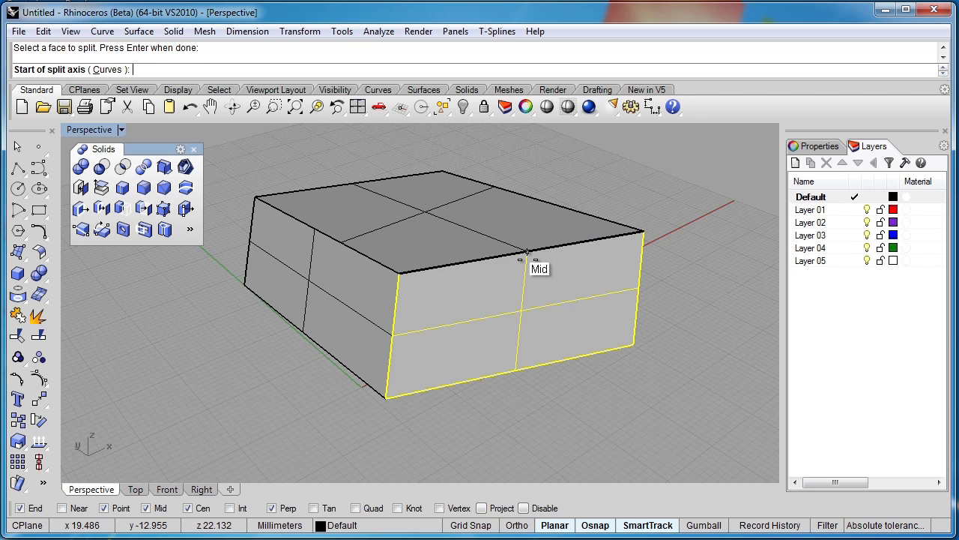
{"action": "left_click", "coordinate": [527, 251]}
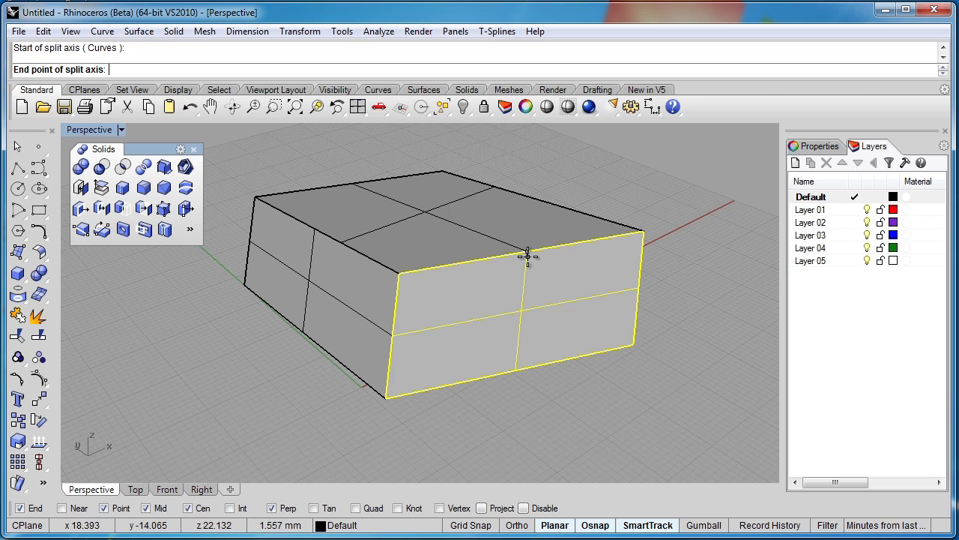
{"action": "left_click", "coordinate": [516, 370]}
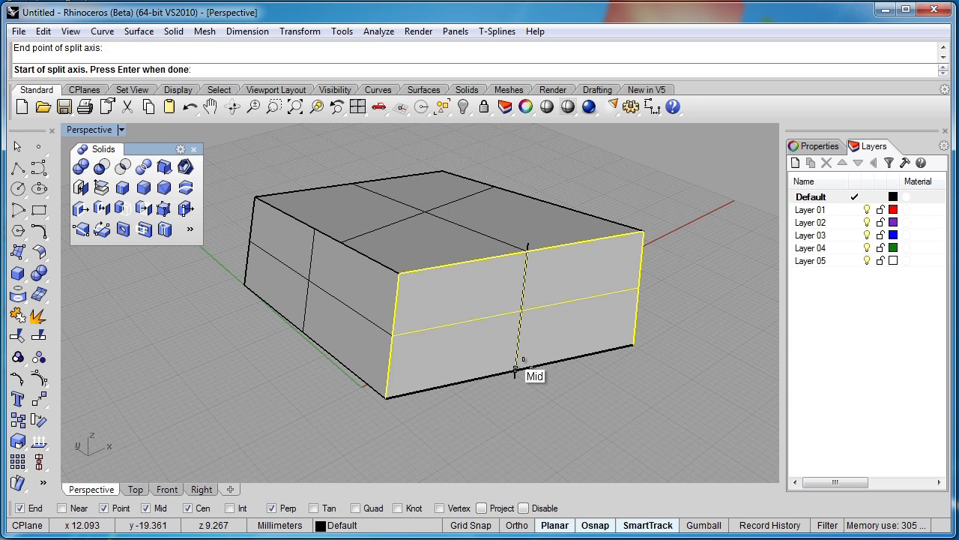
{"action": "key", "text": "Return"}
{"action": "right_click_drag", "start_coordinate": [517, 398], "coordinate": [465, 318]}
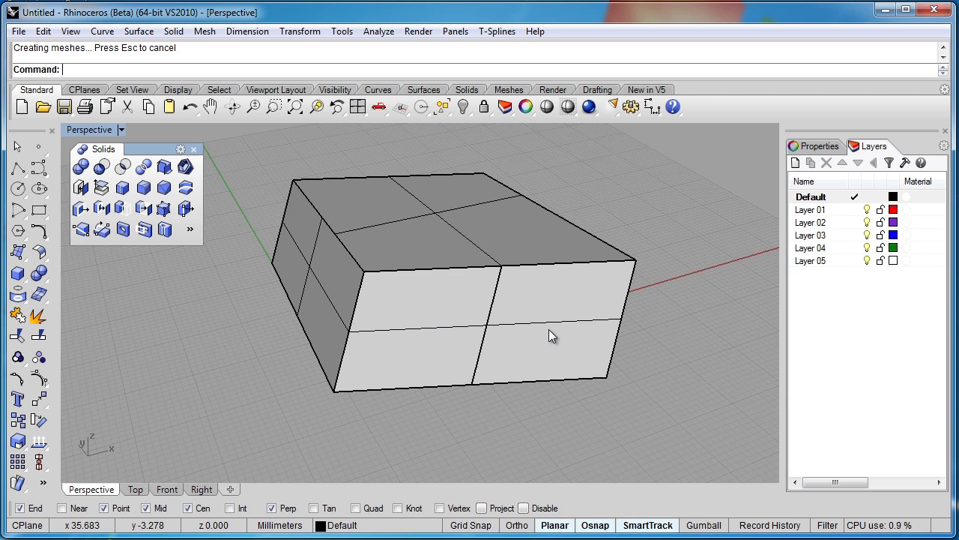
Step: Move the left half of the front face outward from its midpoint to extend the box
{"action": "left_click", "coordinate": [81, 208]}
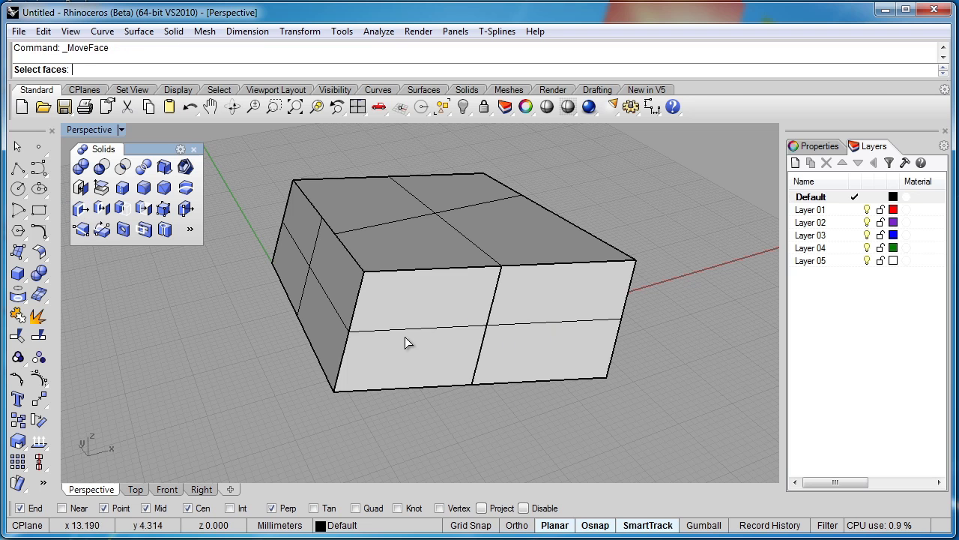
{"action": "left_click", "coordinate": [405, 335]}
{"action": "key", "text": "Return"}
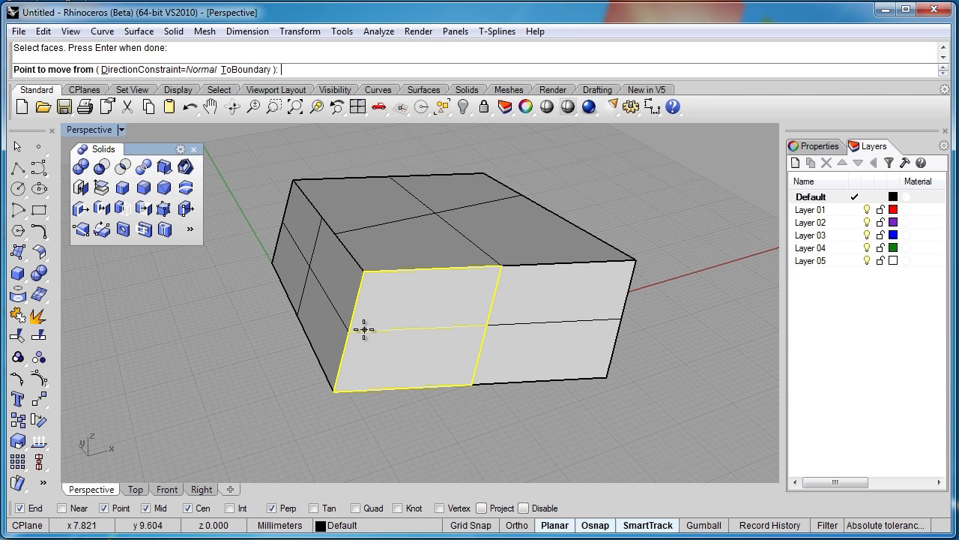
{"action": "left_click", "coordinate": [351, 328]}
{"action": "scroll", "coordinate": [390, 356], "scroll_direction": "down", "scroll_amount": 2}
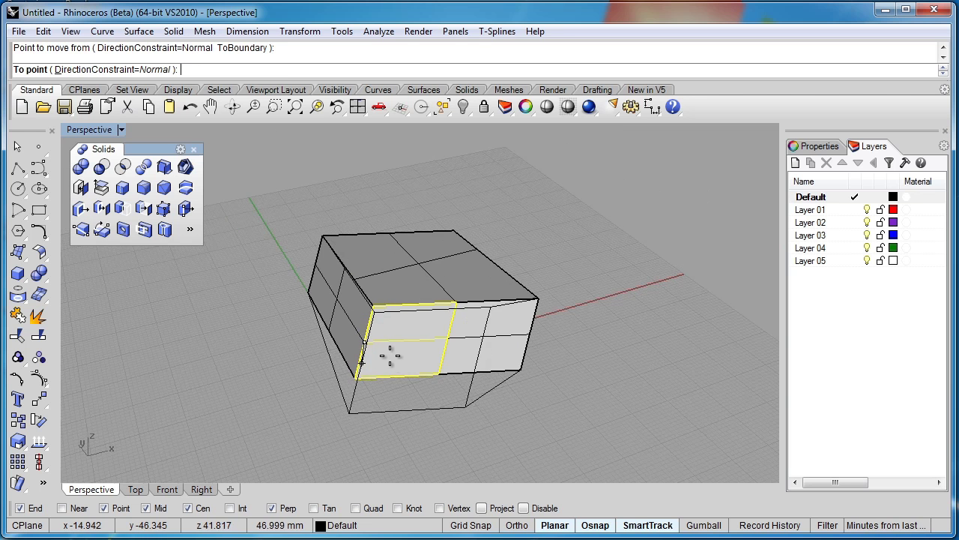
{"action": "right_click_drag", "start_coordinate": [390, 355], "coordinate": [499, 360]}
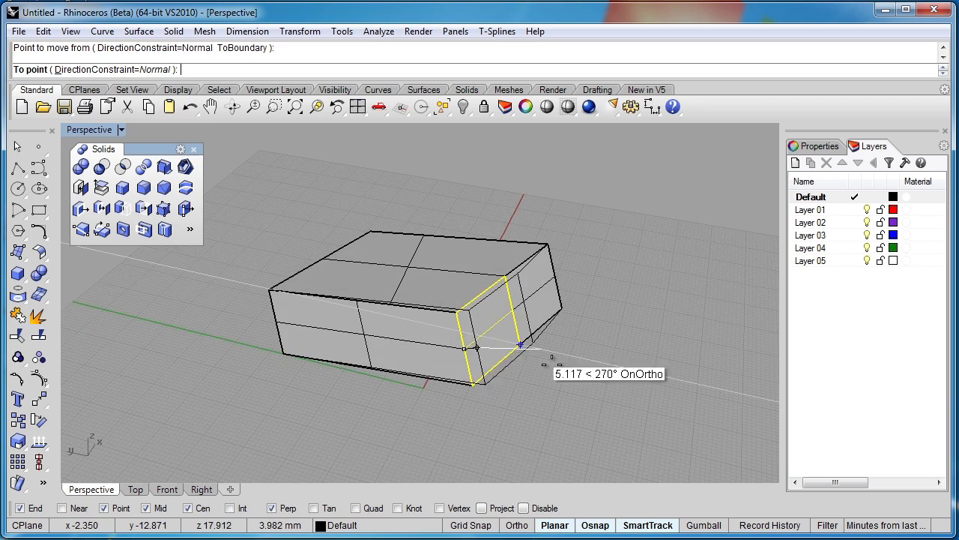
{"action": "left_click", "coordinate": [592, 362]}
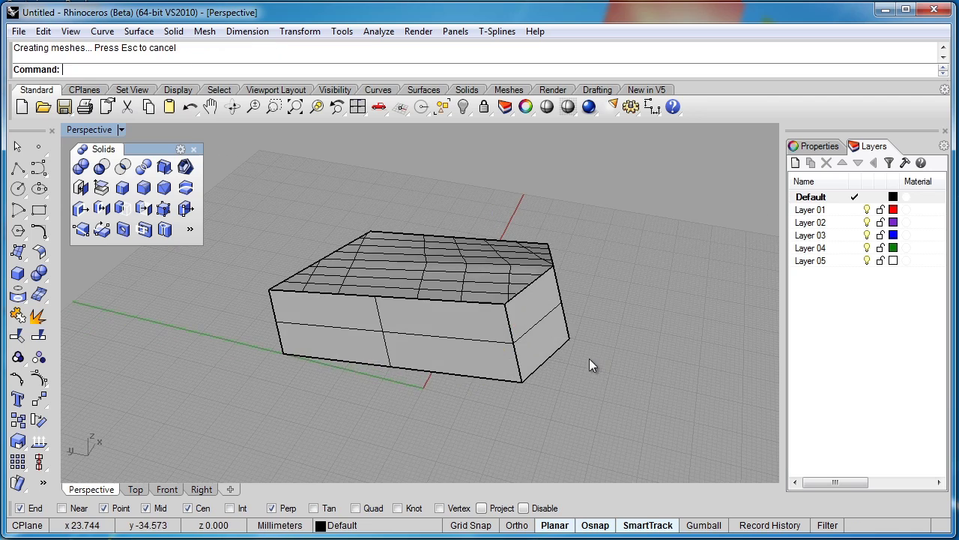
Step: Orbit around the extended box to inspect its underside, top face and long side
{"action": "right_click_drag", "start_coordinate": [589, 365], "coordinate": [341, 317]}
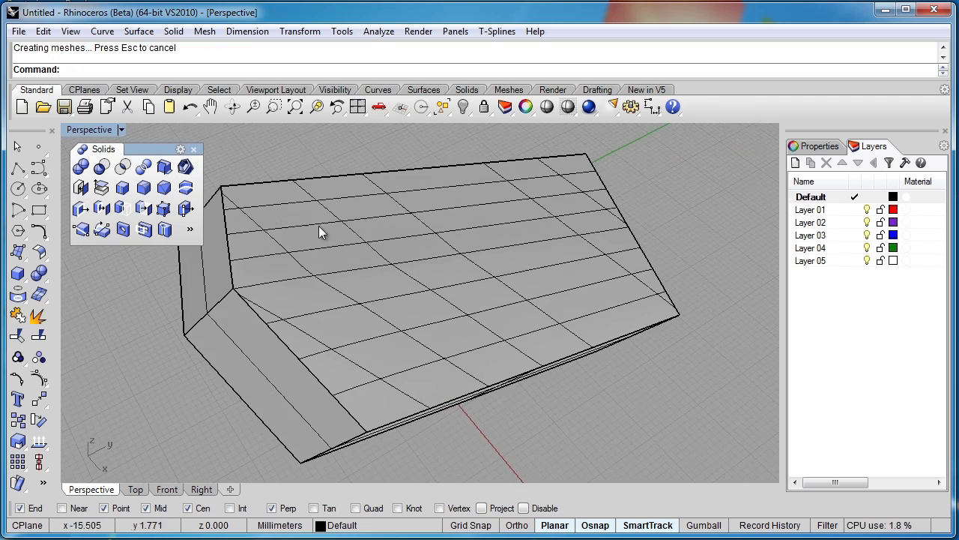
{"action": "right_click_drag", "start_coordinate": [318, 225], "coordinate": [452, 231]}
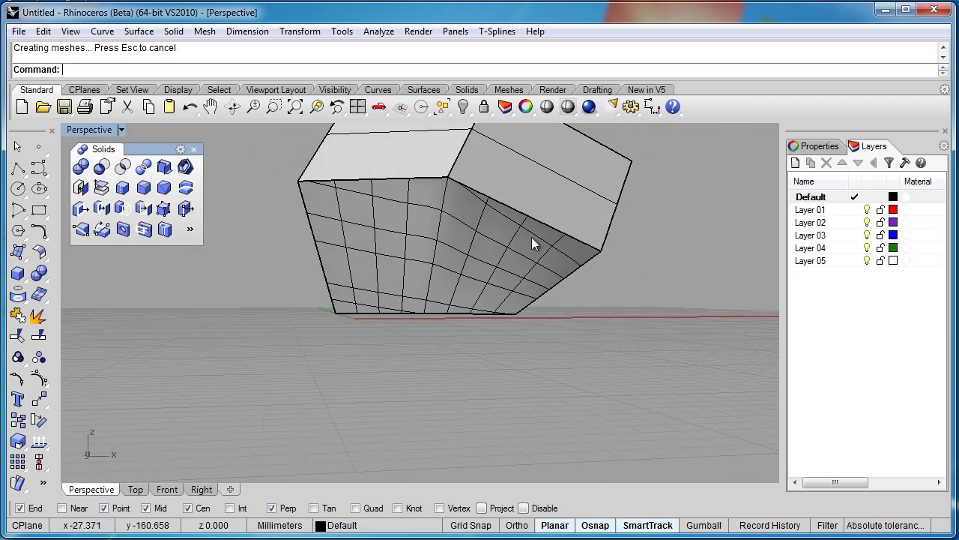
{"action": "right_click_drag", "start_coordinate": [532, 238], "coordinate": [471, 355]}
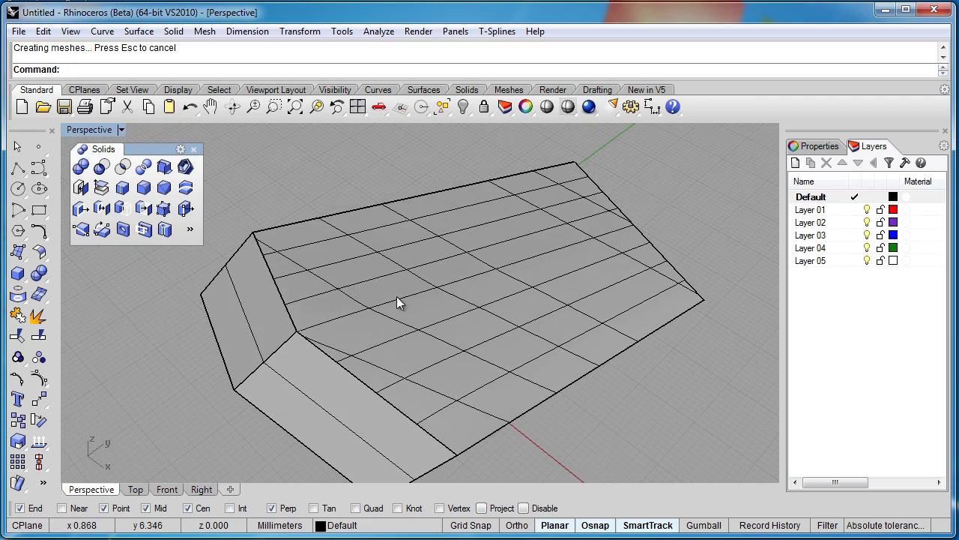
{"action": "right_click_drag", "start_coordinate": [463, 319], "coordinate": [547, 328]}
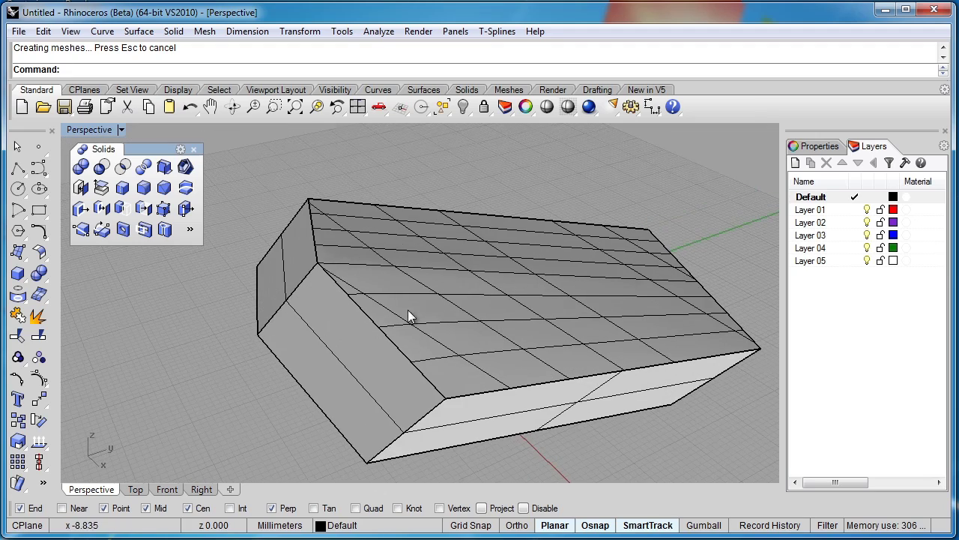
{"action": "right_click_drag", "start_coordinate": [407, 309], "coordinate": [492, 324]}
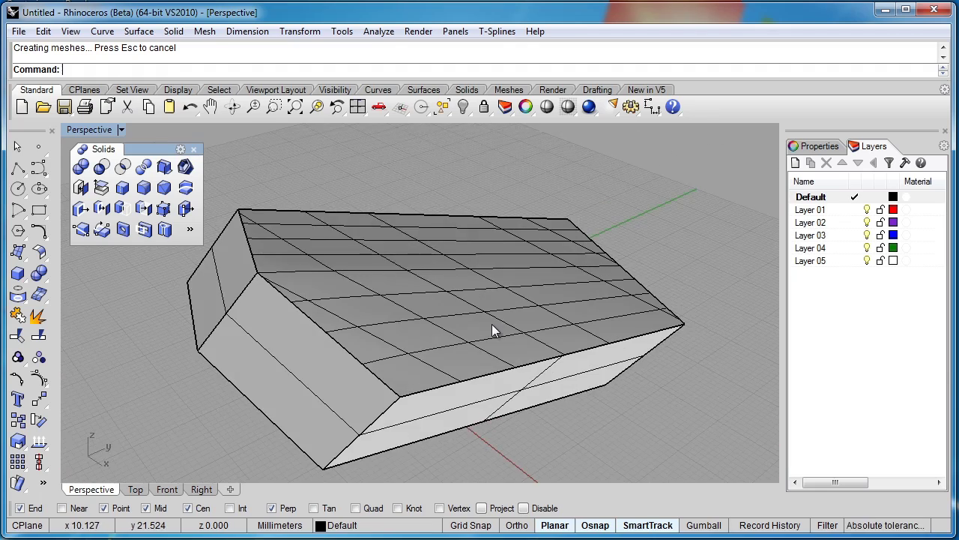
Step: Undo back to a plain box and split its top face from the front-edge midpoint to the right-edge midpoint
{"action": "key", "text": "ctrl+z"}
{"action": "key", "text": "ctrl+z"}
{"action": "key", "text": "ctrl+z"}
{"action": "key", "text": "ctrl+z"}
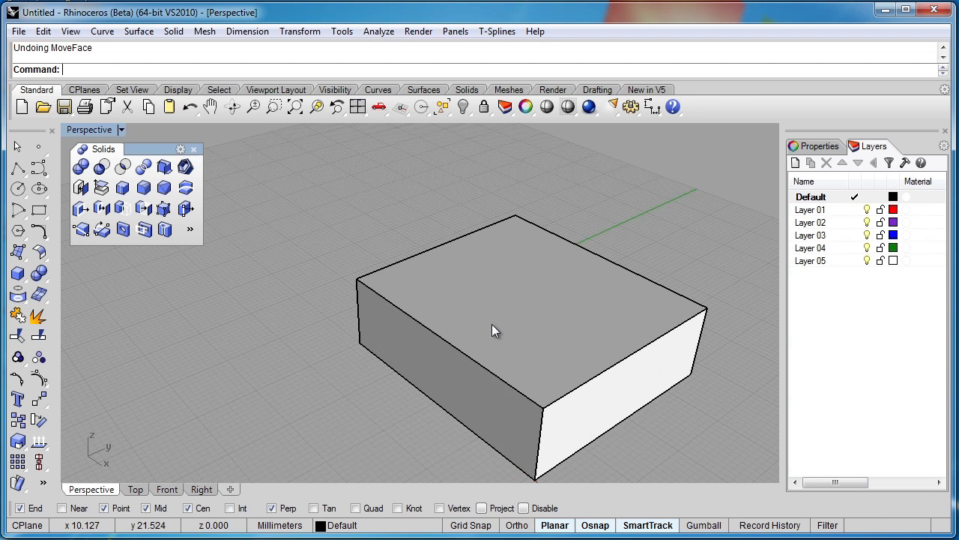
{"action": "right_click_drag", "start_coordinate": [445, 336], "coordinate": [479, 296]}
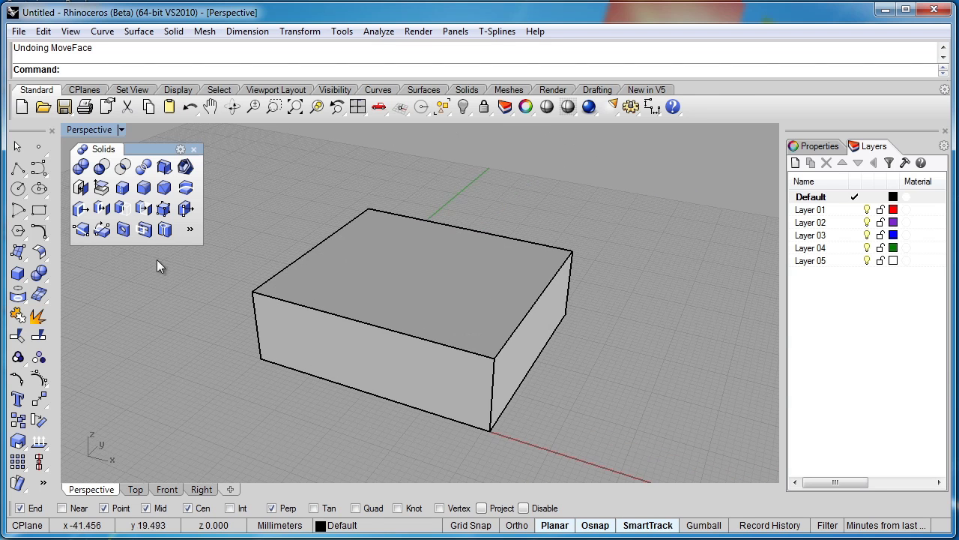
{"action": "left_click", "coordinate": [82, 231]}
{"action": "left_click", "coordinate": [390, 309]}
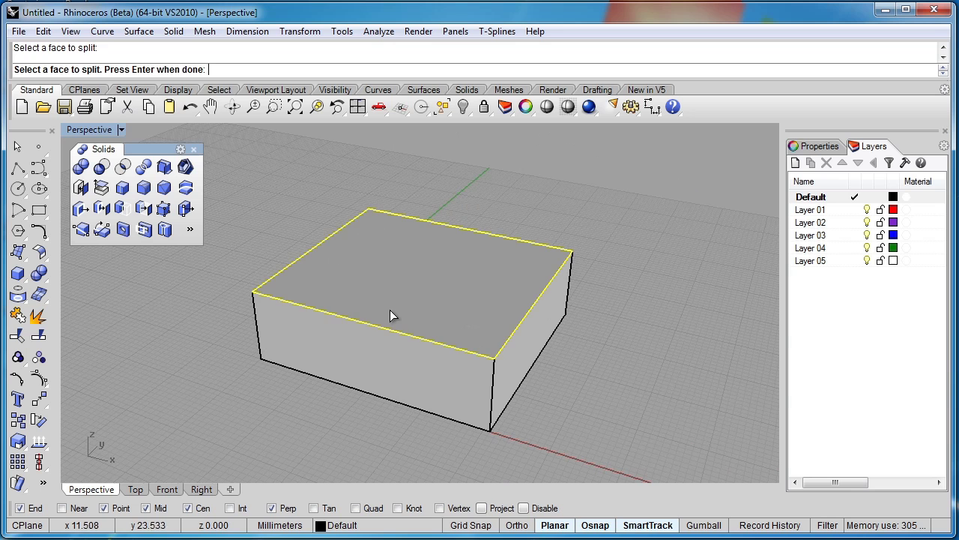
{"action": "key", "text": "Return"}
{"action": "left_click", "coordinate": [369, 322]}
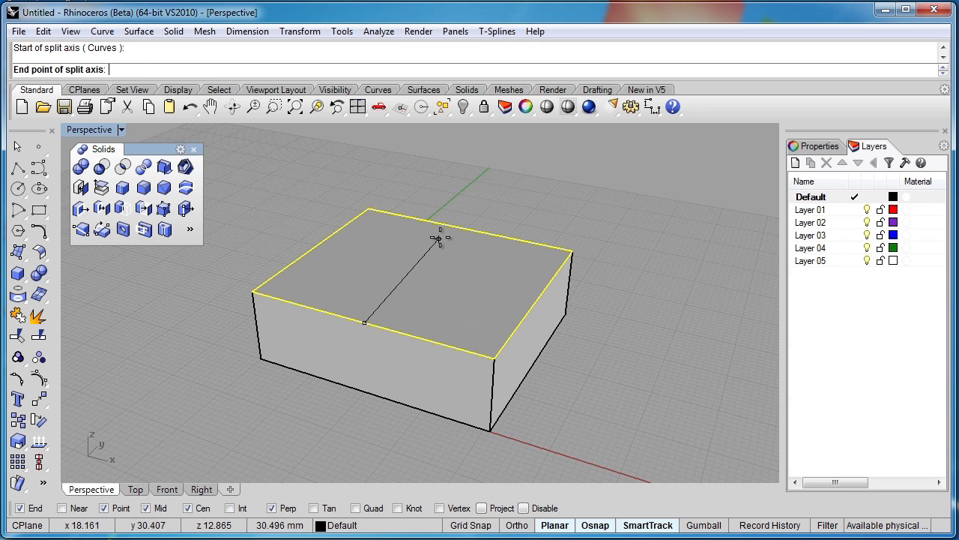
{"action": "left_click", "coordinate": [534, 300]}
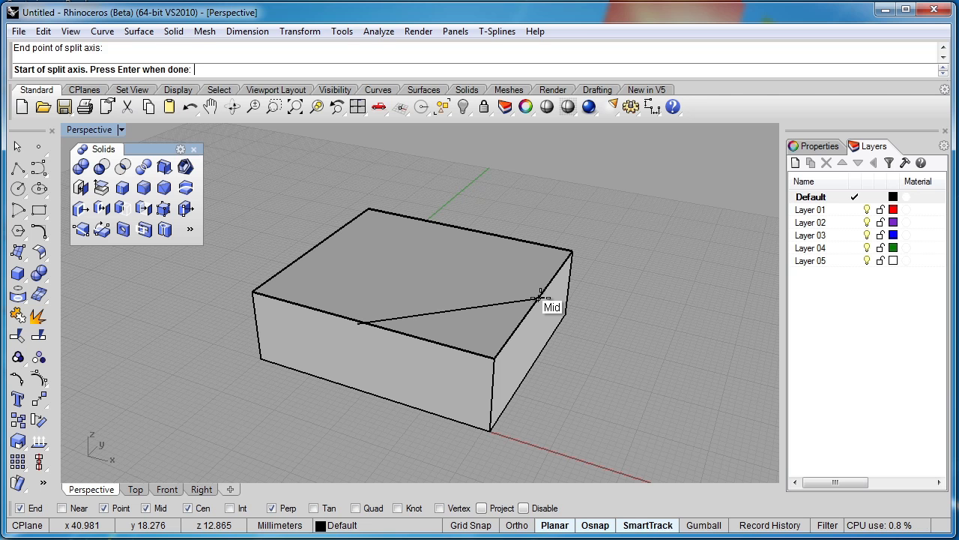
{"action": "key", "text": "Return"}
Step: Sink the triangular top face down to the edge midpoint, then undo the move and split
{"action": "left_click", "coordinate": [81, 208]}
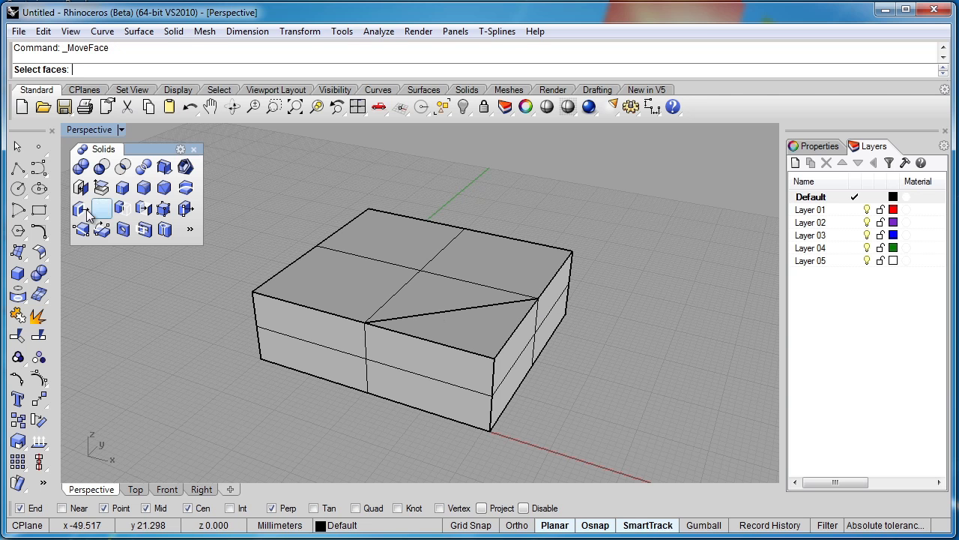
{"action": "left_click", "coordinate": [468, 327]}
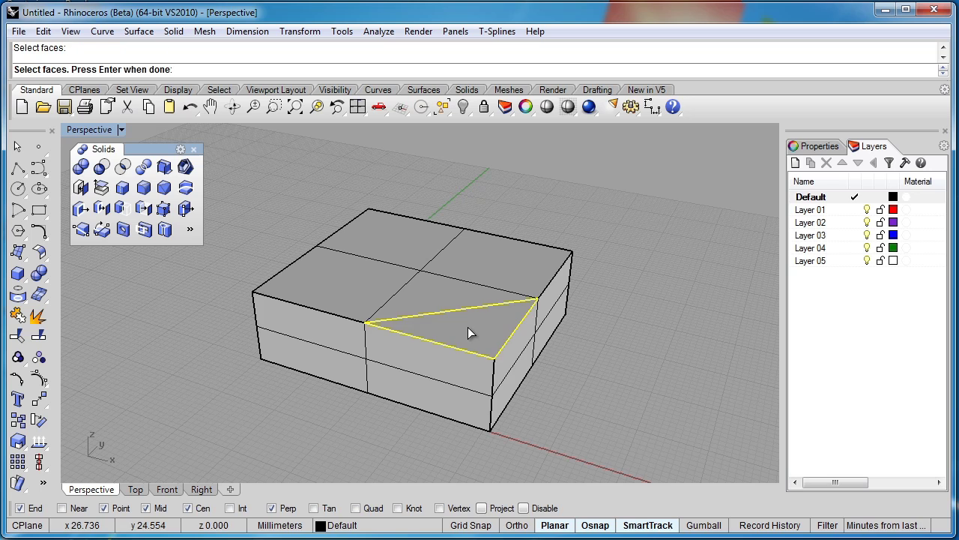
{"action": "key", "text": "Return"}
{"action": "left_click", "coordinate": [494, 358]}
{"action": "left_click", "coordinate": [495, 395]}
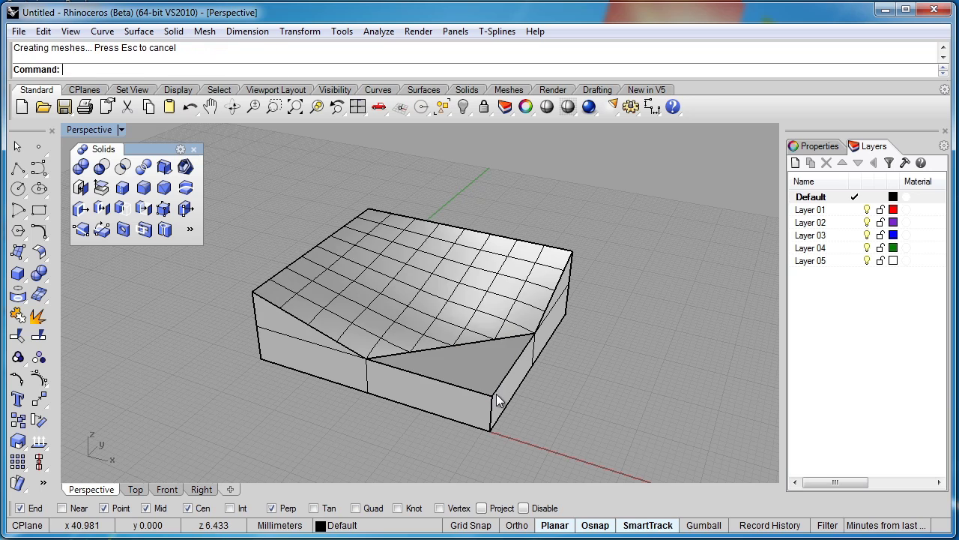
{"action": "right_click_drag", "start_coordinate": [369, 430], "coordinate": [418, 410]}
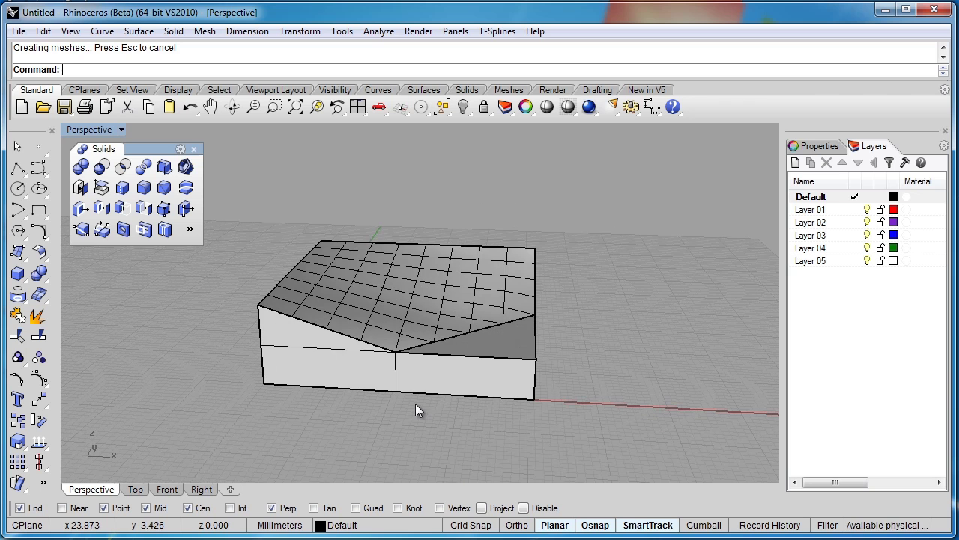
{"action": "key", "text": "ctrl+z"}
{"action": "key", "text": "ctrl+z"}
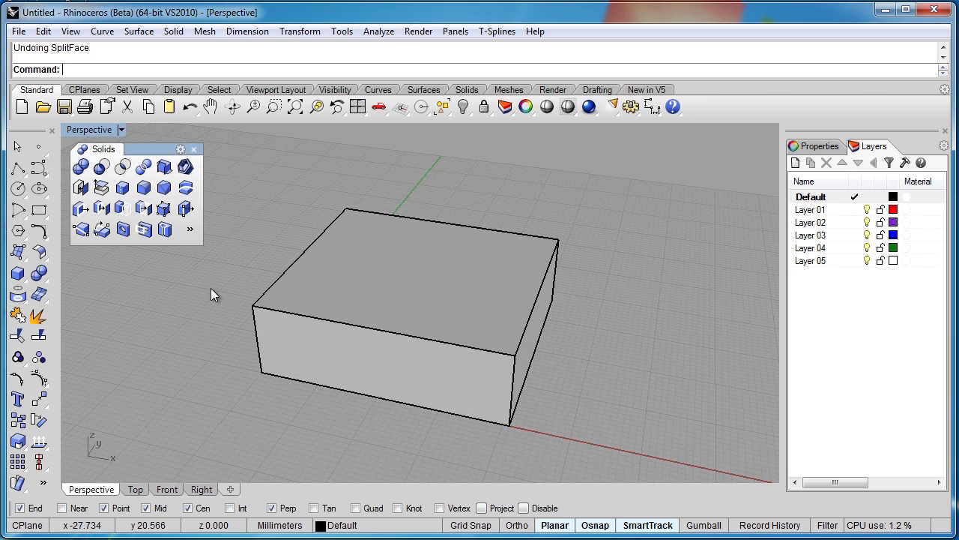
Step: Draw a small circle centred on the box's top face
{"action": "left_click", "coordinate": [19, 189]}
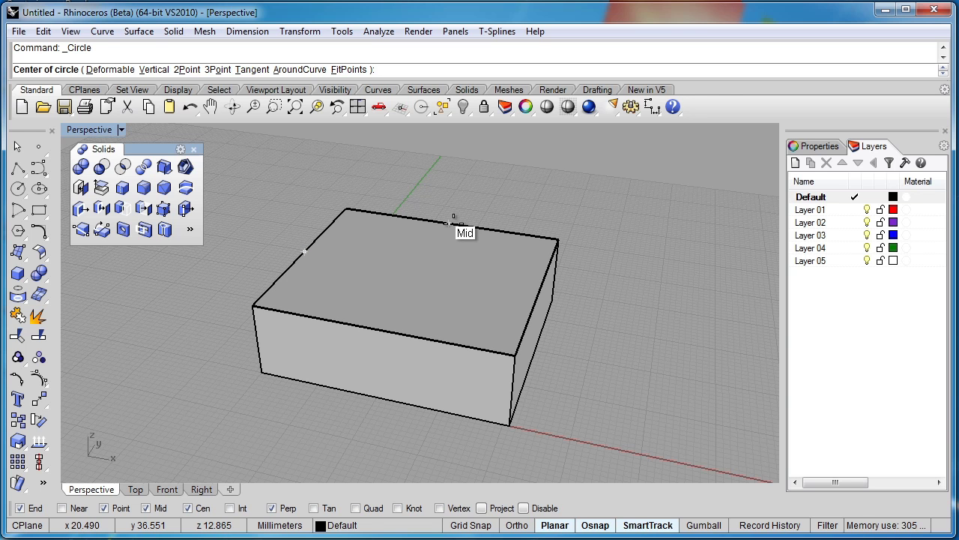
{"action": "left_click", "coordinate": [416, 269]}
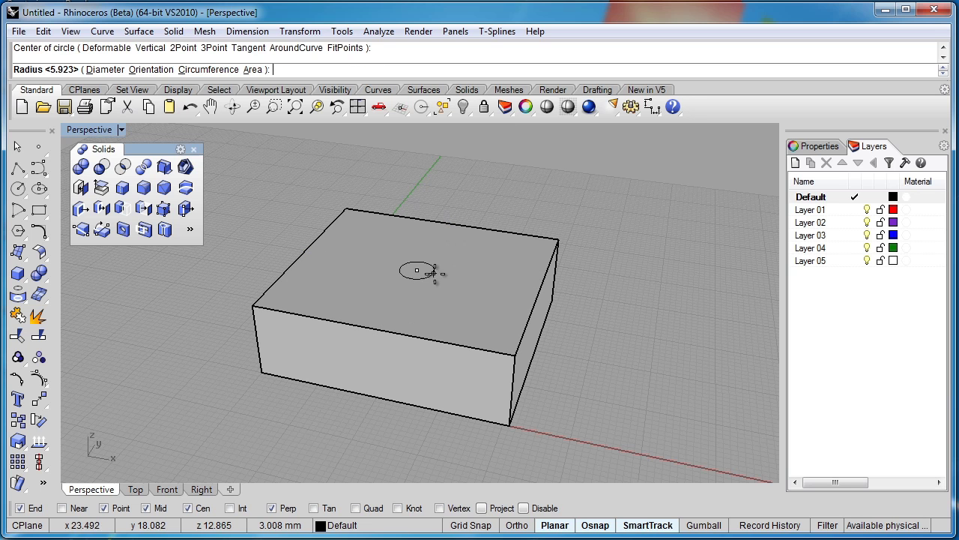
{"action": "left_click", "coordinate": [436, 276]}
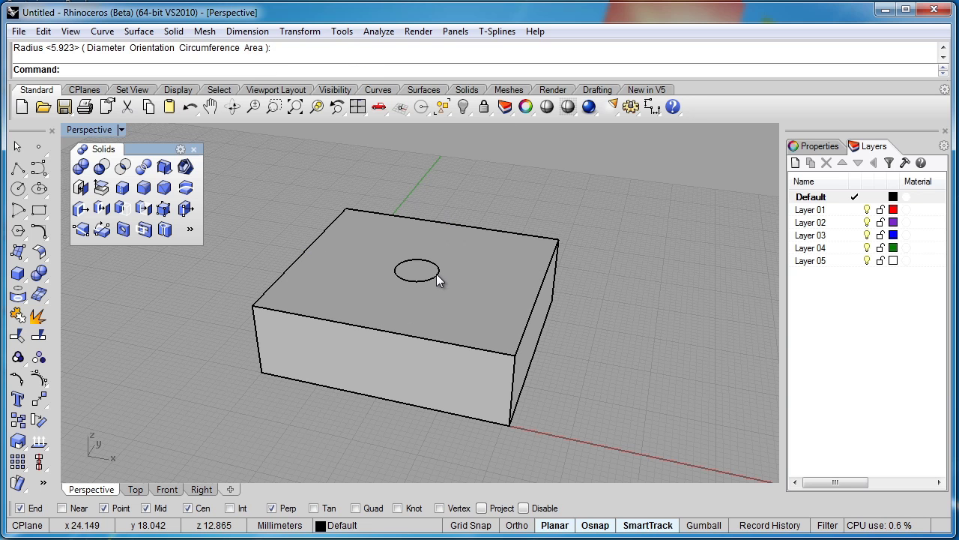
{"action": "right_click_drag", "start_coordinate": [438, 274], "coordinate": [343, 272]}
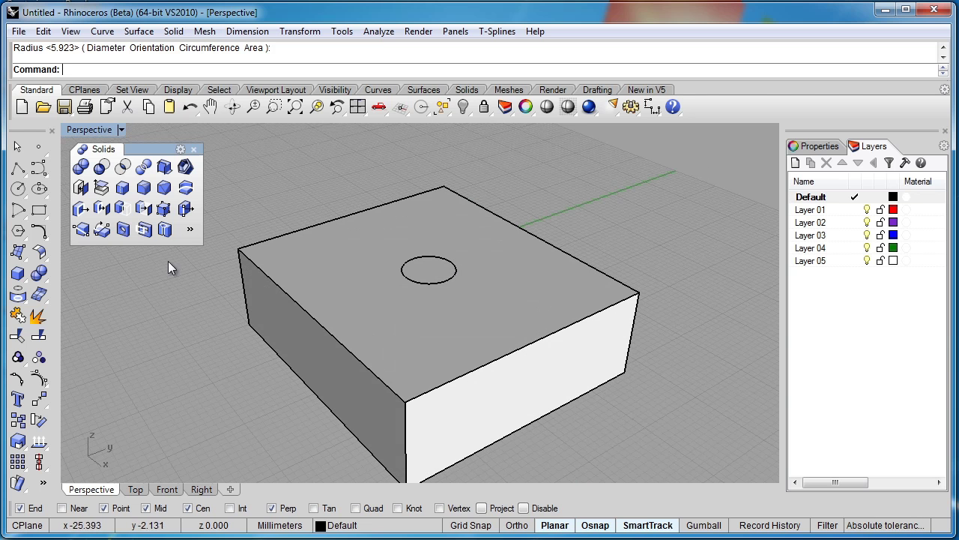
Step: Split the top face along the circle using the Curves option
{"action": "left_click", "coordinate": [81, 231]}
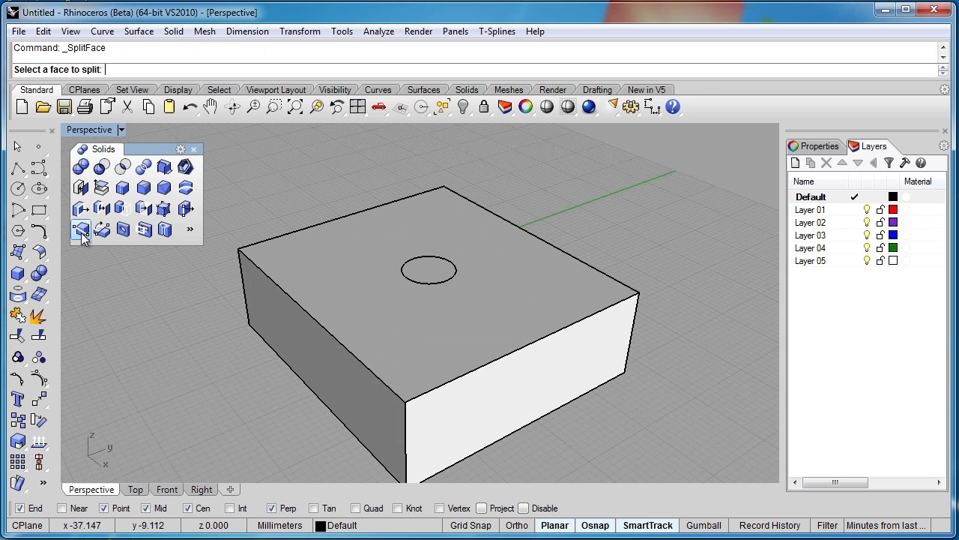
{"action": "left_click", "coordinate": [339, 271]}
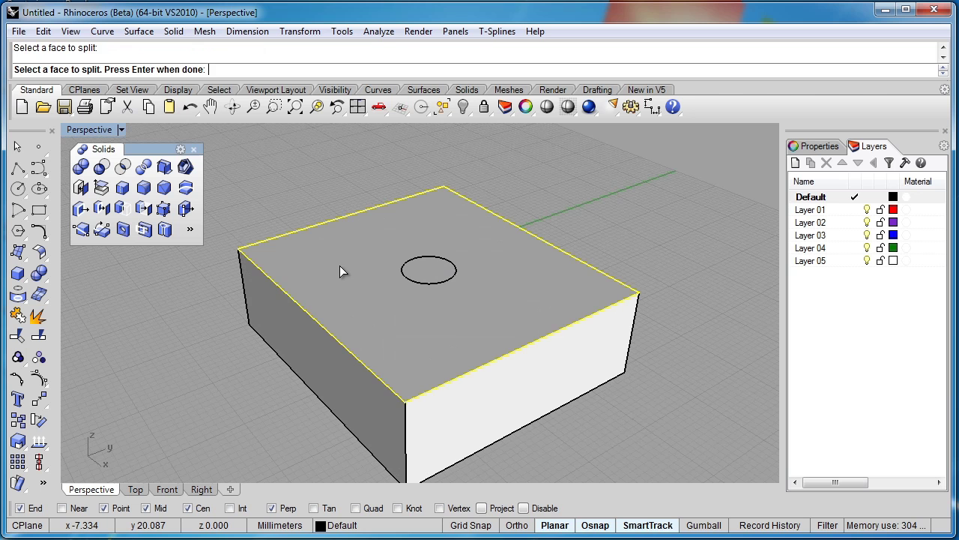
{"action": "key", "text": "Return"}
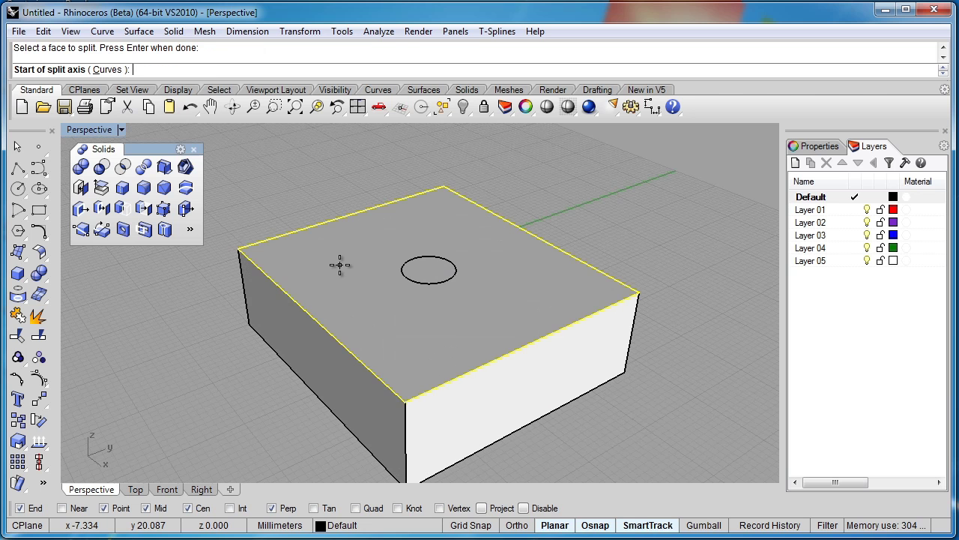
{"action": "left_click", "coordinate": [107, 70]}
{"action": "left_click", "coordinate": [428, 284]}
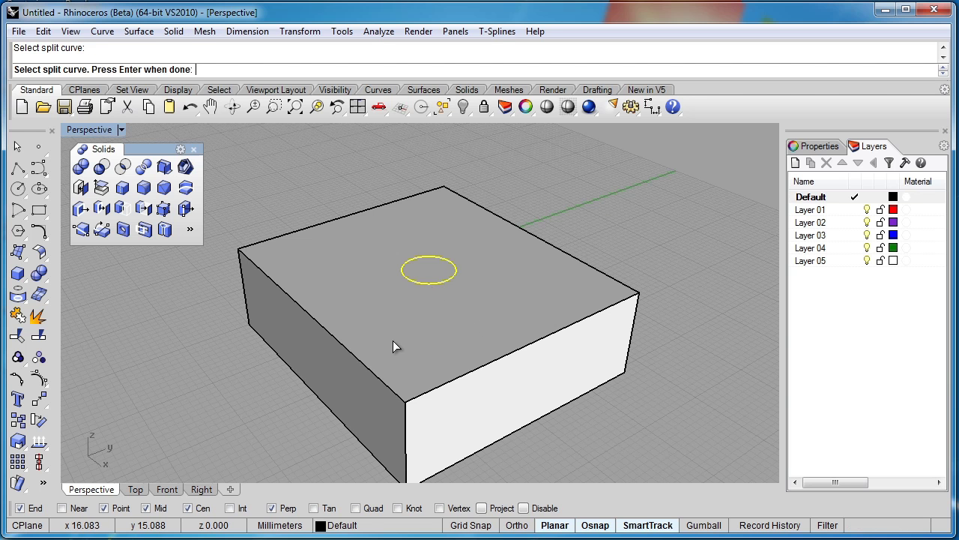
{"action": "key", "text": "Return"}
{"action": "right_click_drag", "start_coordinate": [395, 335], "coordinate": [447, 322]}
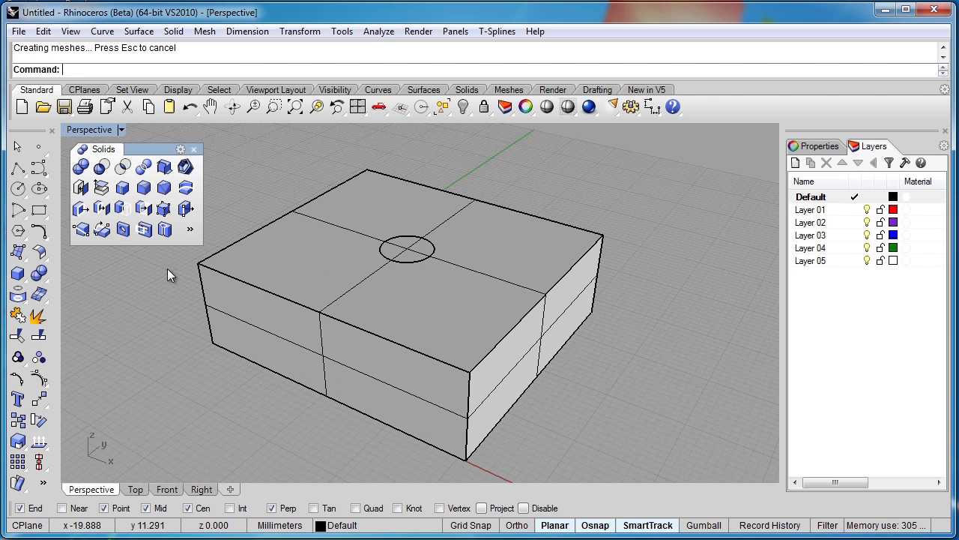
Step: Move the circular top face upward from its centre into a peak and orbit to inspect it
{"action": "left_click", "coordinate": [81, 208]}
{"action": "left_click", "coordinate": [407, 248]}
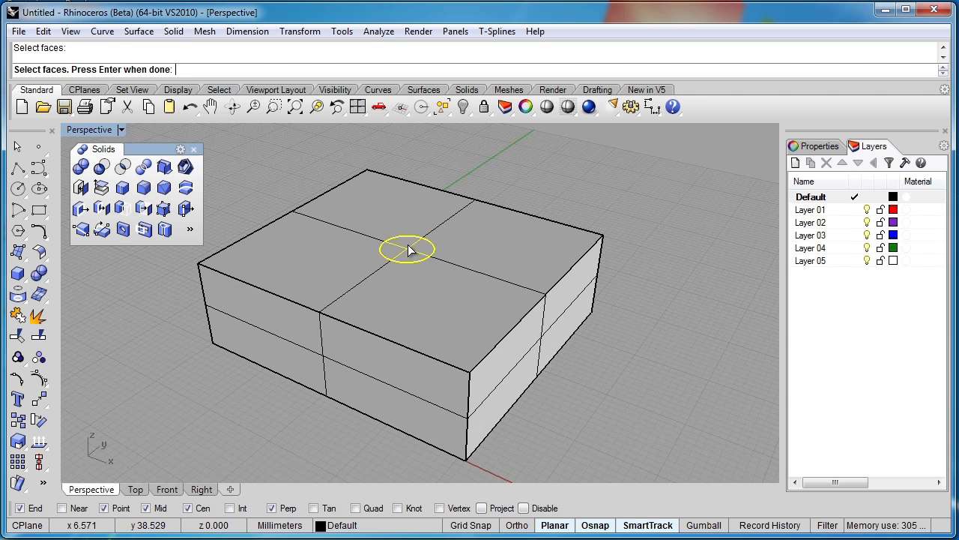
{"action": "key", "text": "Return"}
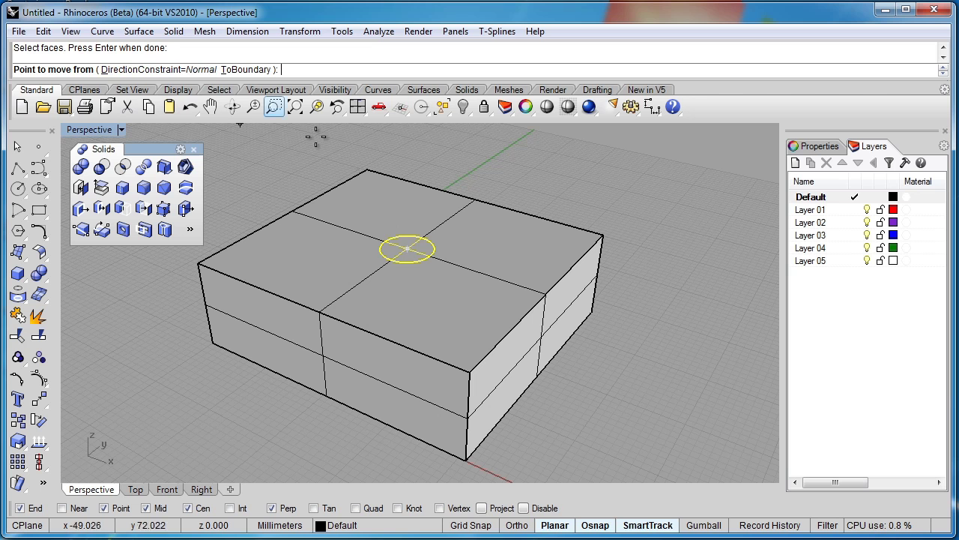
{"action": "left_click", "coordinate": [407, 248]}
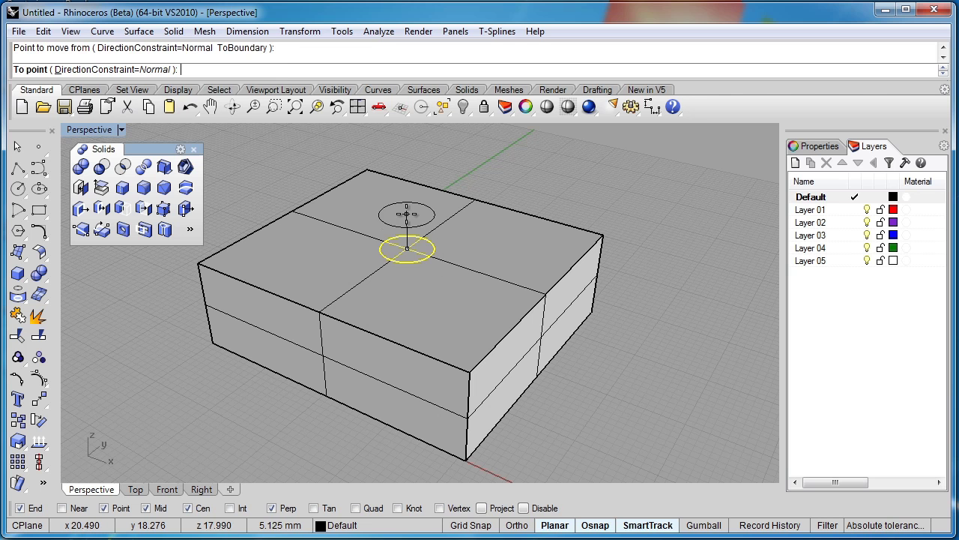
{"action": "left_click", "coordinate": [404, 151]}
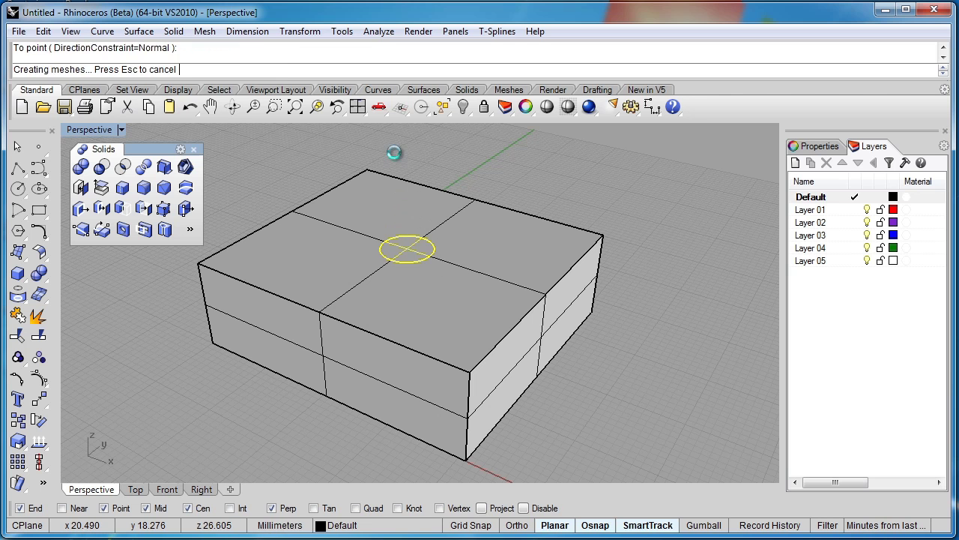
{"action": "right_click_drag", "start_coordinate": [368, 270], "coordinate": [408, 190]}
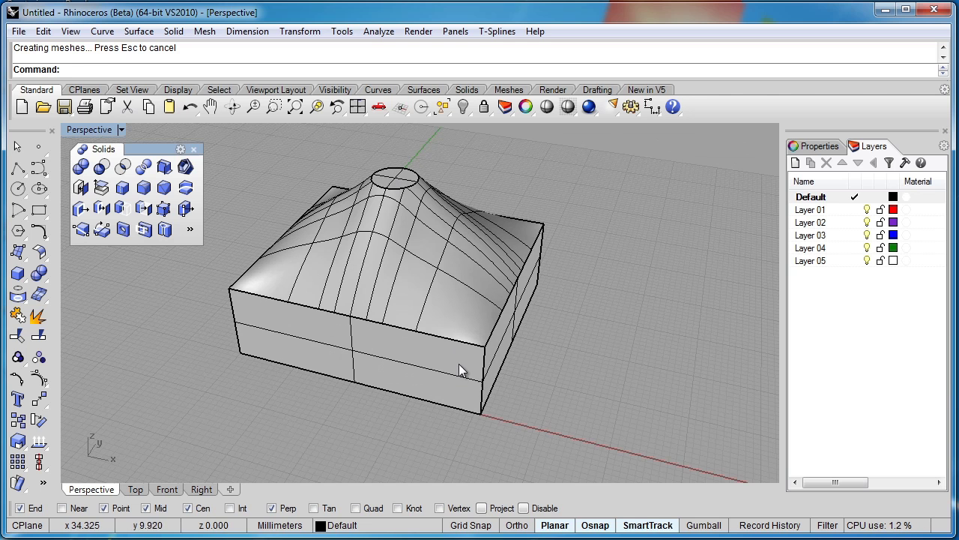
{"action": "right_click_drag", "start_coordinate": [458, 366], "coordinate": [453, 315]}
Step: Undo the circle and its raised face, then split the front face through its edge midpoints
{"action": "left_click", "coordinate": [190, 108]}
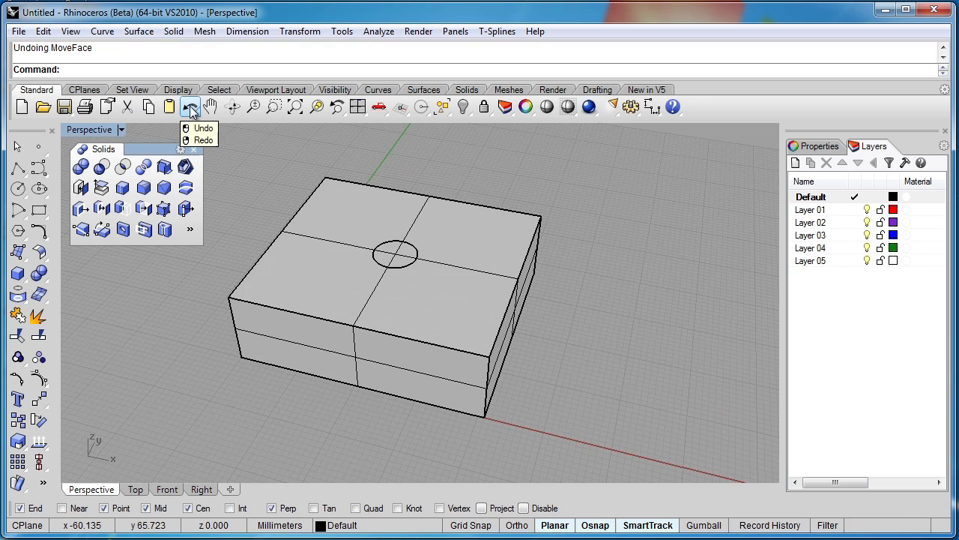
{"action": "left_click", "coordinate": [190, 109]}
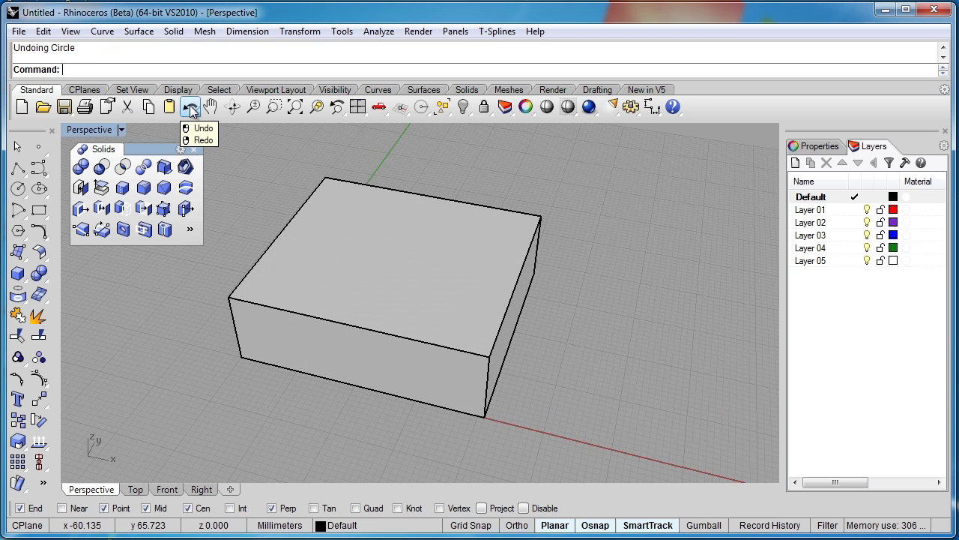
{"action": "left_click", "coordinate": [80, 229]}
{"action": "left_click", "coordinate": [342, 363]}
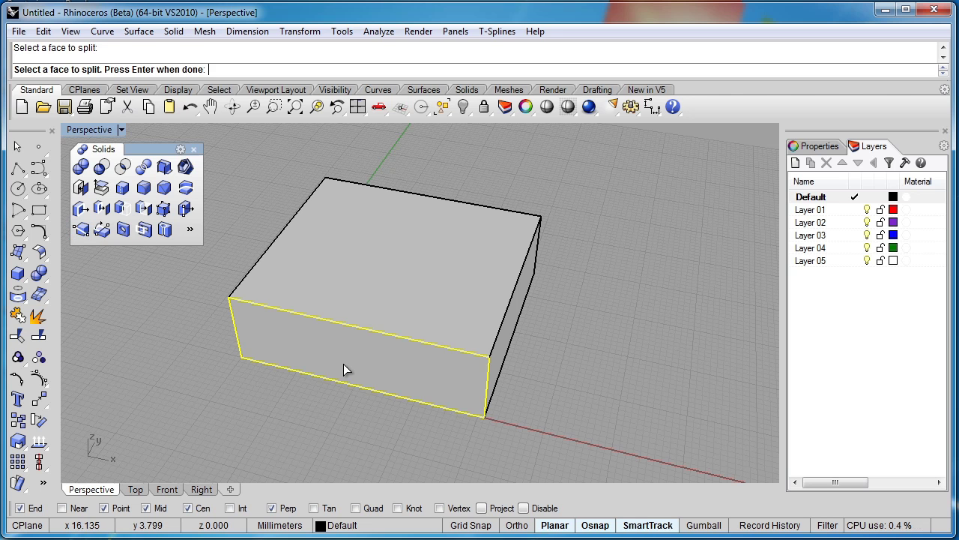
{"action": "key", "text": "Return"}
{"action": "left_click", "coordinate": [358, 385]}
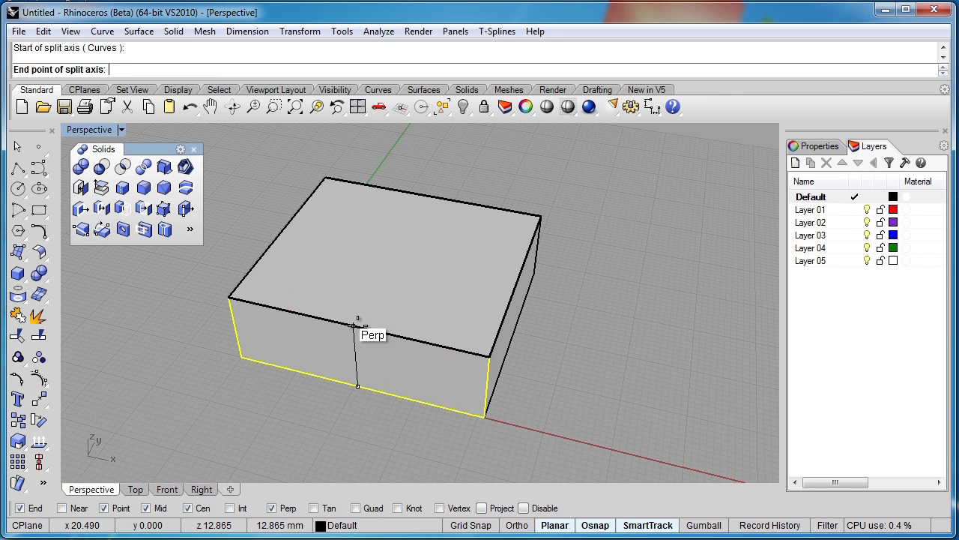
{"action": "left_click", "coordinate": [357, 326]}
{"action": "key", "text": "Return"}
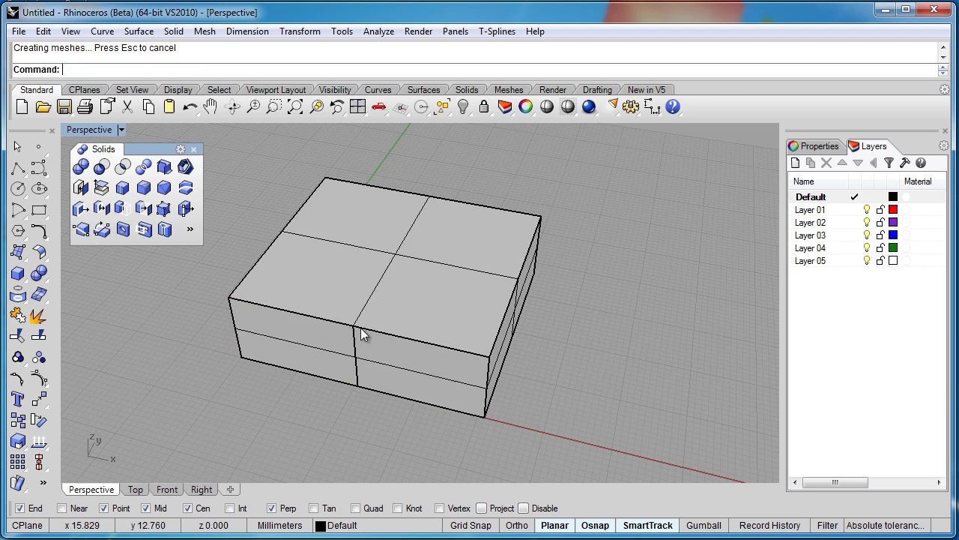
Step: Split the side face along its midline between opposite edge midpoints
{"action": "right_click_drag", "start_coordinate": [364, 332], "coordinate": [484, 360]}
{"action": "key", "text": "Return"}
{"action": "left_click", "coordinate": [485, 360]}
{"action": "key", "text": "Return"}
{"action": "left_click", "coordinate": [484, 379]}
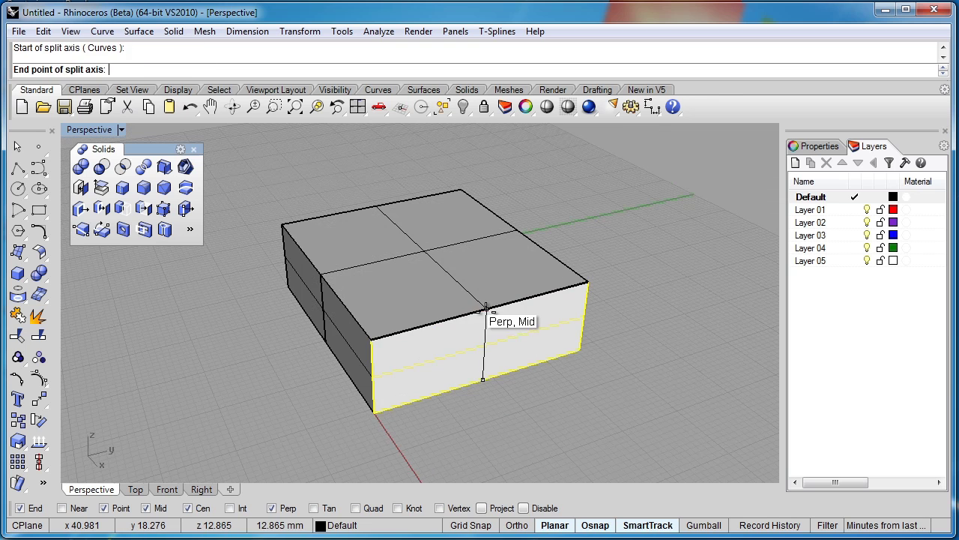
{"action": "left_click", "coordinate": [488, 318]}
{"action": "key", "text": "Return"}
{"action": "right_click_drag", "start_coordinate": [488, 321], "coordinate": [467, 368]}
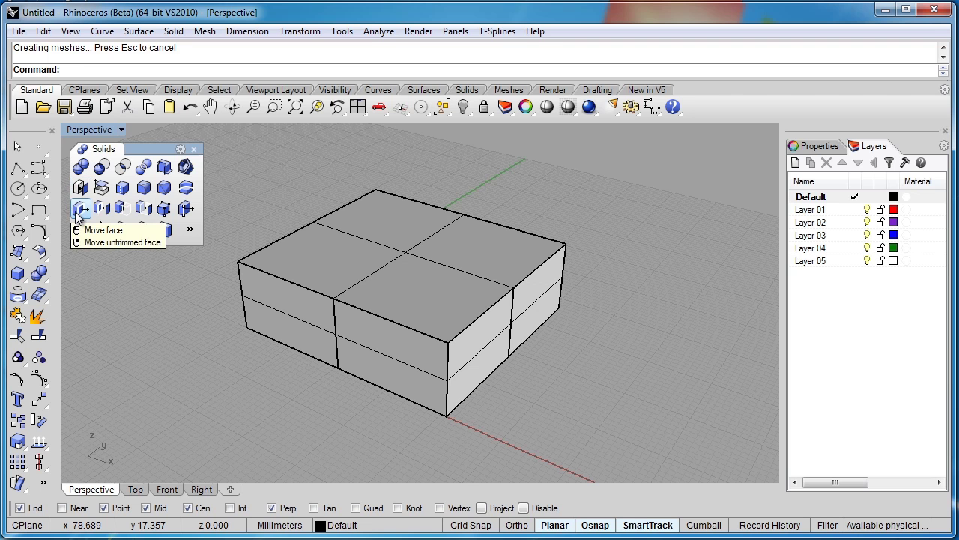
{"action": "left_click", "coordinate": [80, 209]}
Step: Move the front corner face and adjoining side face outward from the box corner, unconstrained
{"action": "left_click", "coordinate": [416, 362]}
{"action": "left_click", "coordinate": [482, 365]}
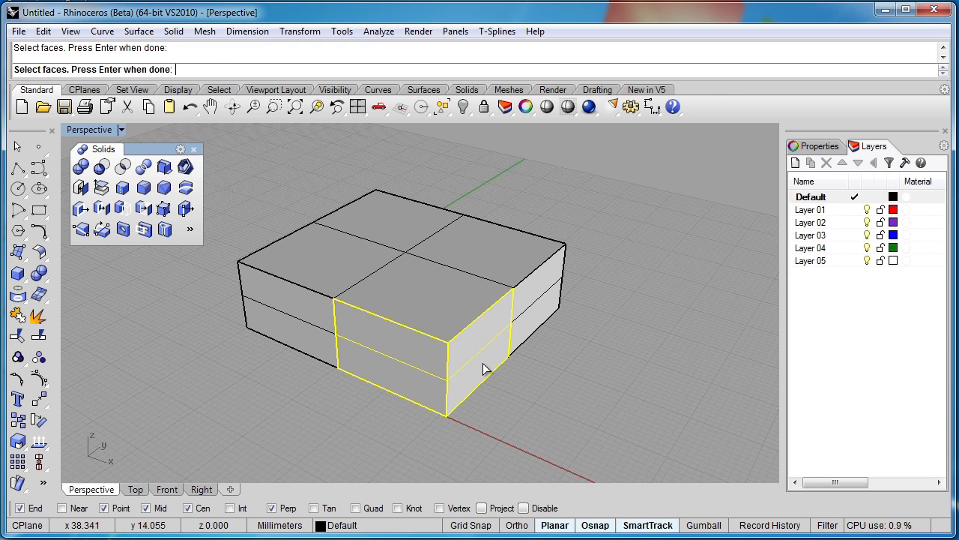
{"action": "key", "text": "Return"}
{"action": "left_click", "coordinate": [446, 416]}
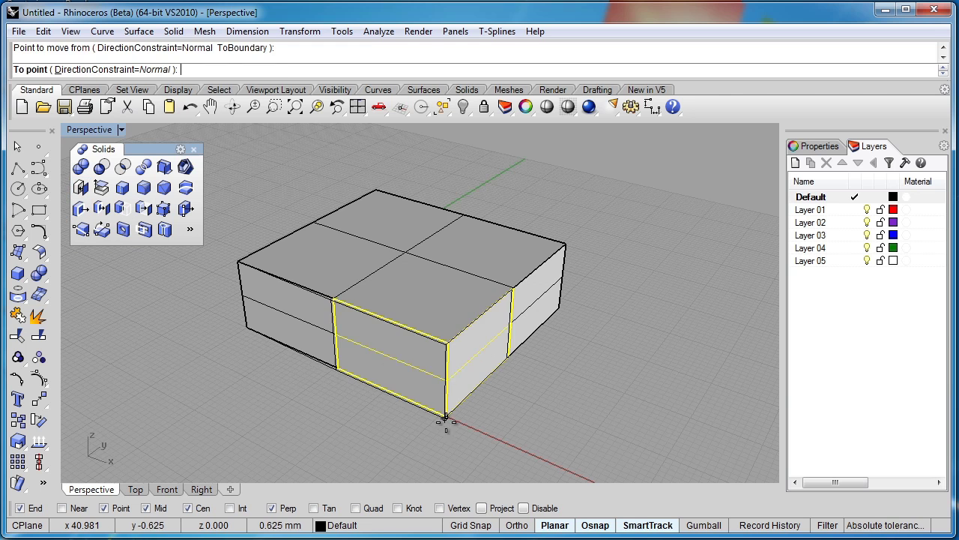
{"action": "left_click", "coordinate": [109, 69]}
{"action": "left_click", "coordinate": [156, 70]}
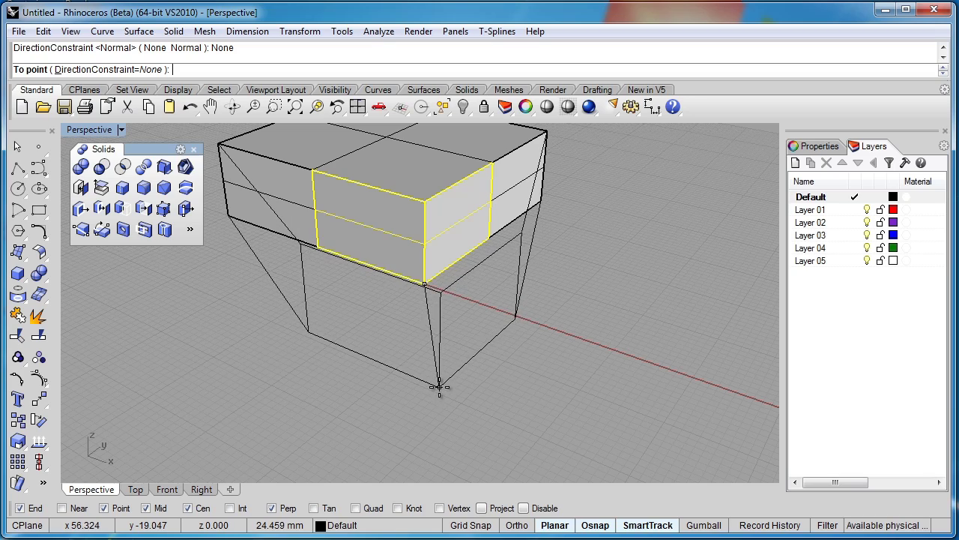
{"action": "left_click", "coordinate": [440, 387]}
{"action": "right_click_drag", "start_coordinate": [397, 354], "coordinate": [467, 307]}
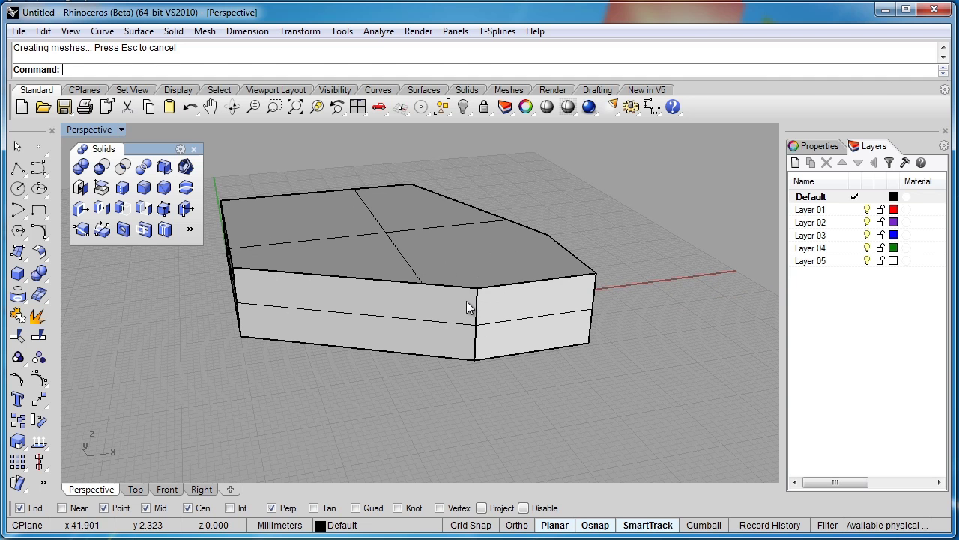
Step: Split the front face along its midline between the left and right edge midpoints
{"action": "key", "text": "Return"}
{"action": "left_click", "coordinate": [309, 318]}
{"action": "key", "text": "Return"}
{"action": "right_click_drag", "start_coordinate": [261, 306], "coordinate": [319, 304]}
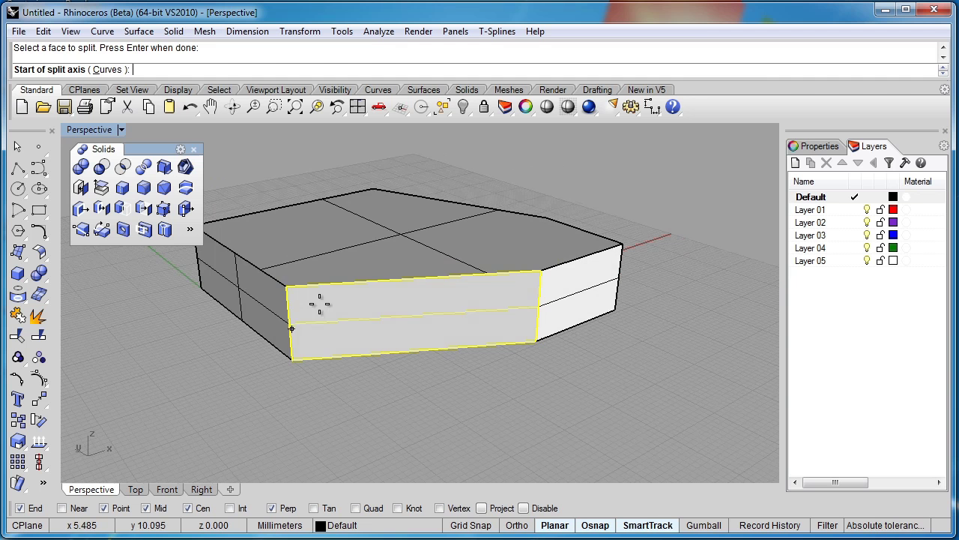
{"action": "left_click", "coordinate": [293, 326]}
{"action": "left_click", "coordinate": [539, 308]}
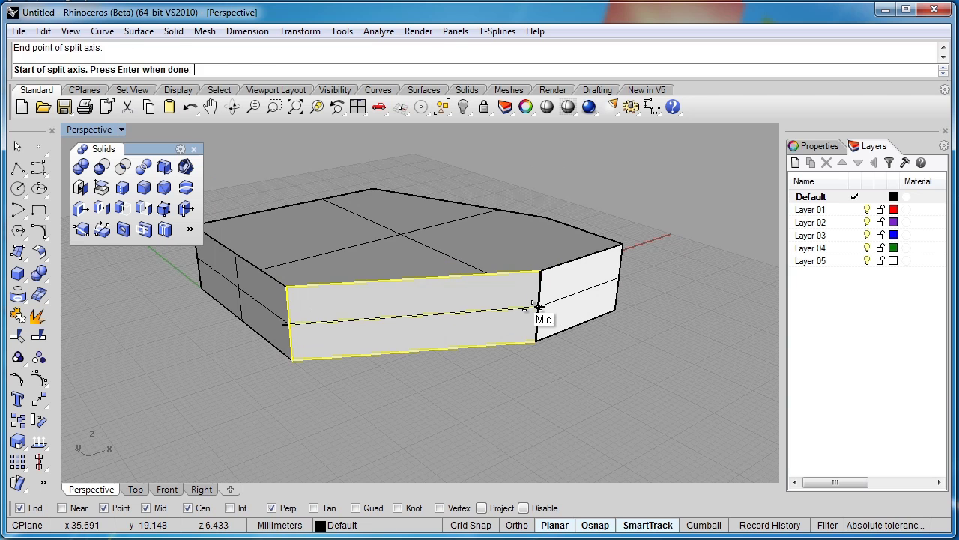
{"action": "key", "text": "Return"}
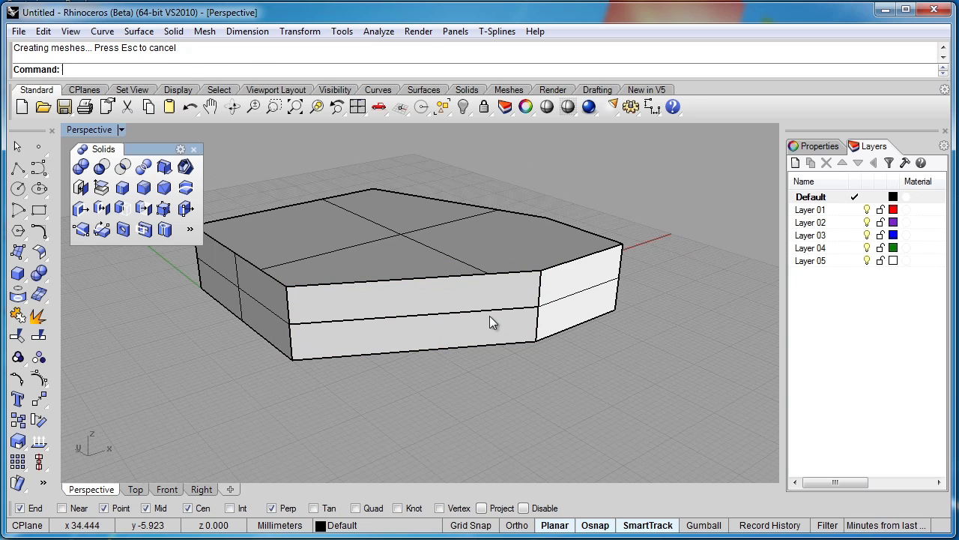
Step: Move the lower front face from its bottom-edge midpoint, constrained to its normal
{"action": "left_click", "coordinate": [81, 209]}
{"action": "left_click", "coordinate": [381, 337]}
{"action": "key", "text": "Return"}
{"action": "left_click", "coordinate": [416, 350]}
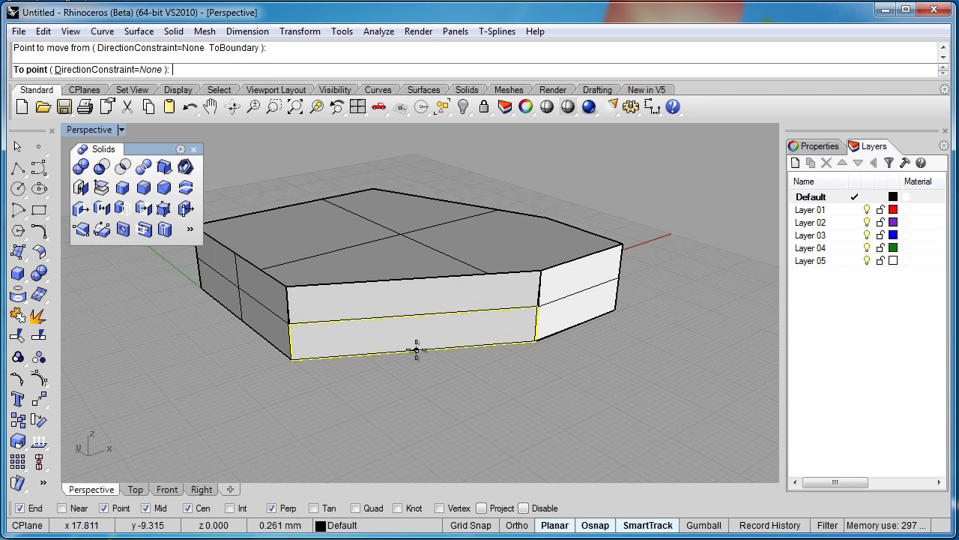
{"action": "left_click", "coordinate": [107, 71]}
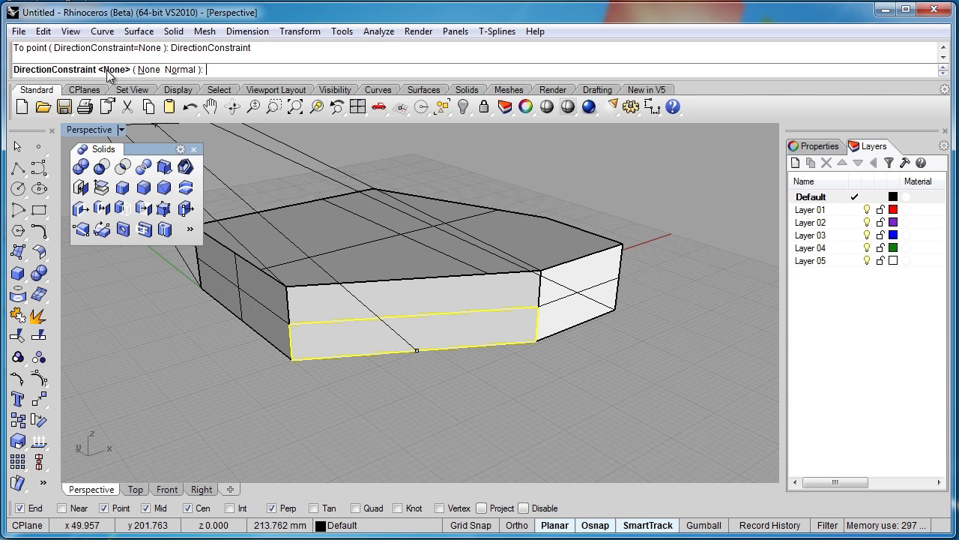
{"action": "left_click", "coordinate": [179, 69]}
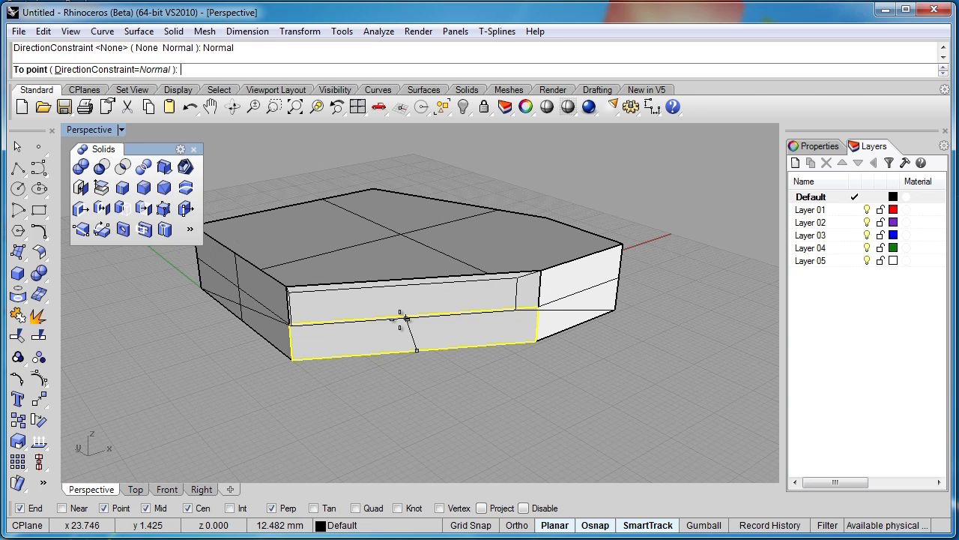
{"action": "left_click", "coordinate": [411, 340]}
{"action": "right_click_drag", "start_coordinate": [411, 340], "coordinate": [499, 299]}
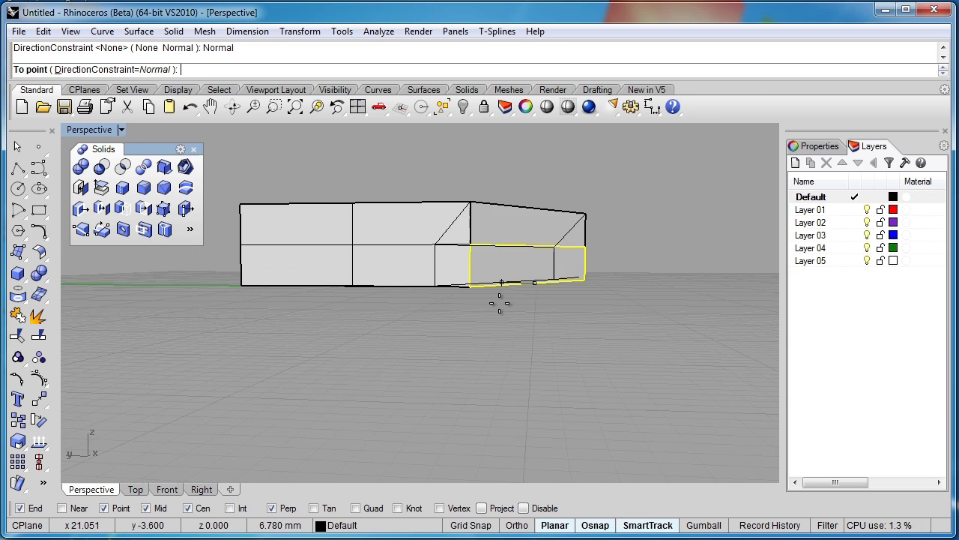
{"action": "left_click", "coordinate": [445, 287]}
{"action": "right_click_drag", "start_coordinate": [425, 369], "coordinate": [387, 255]}
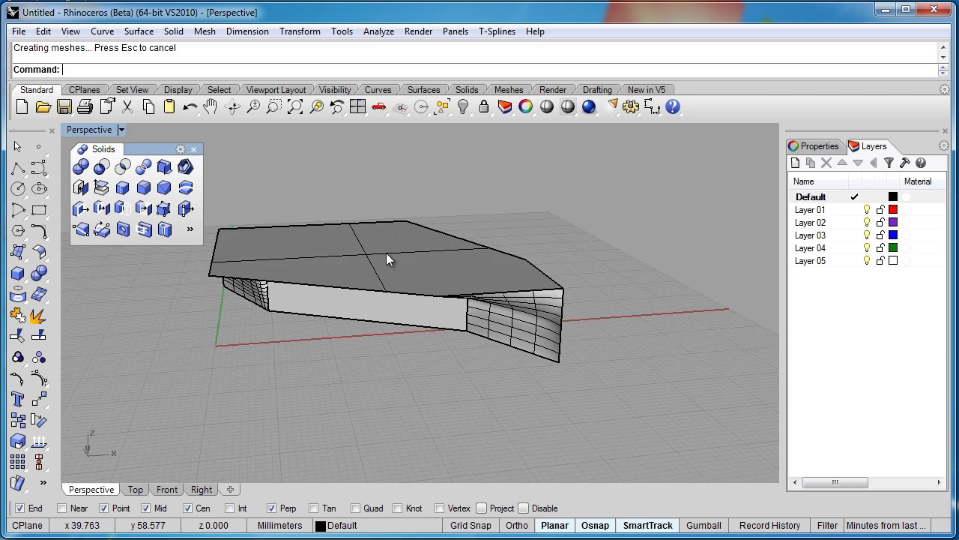
Step: Delete the distorted solid, leaving the view empty
{"action": "left_click", "coordinate": [388, 255]}
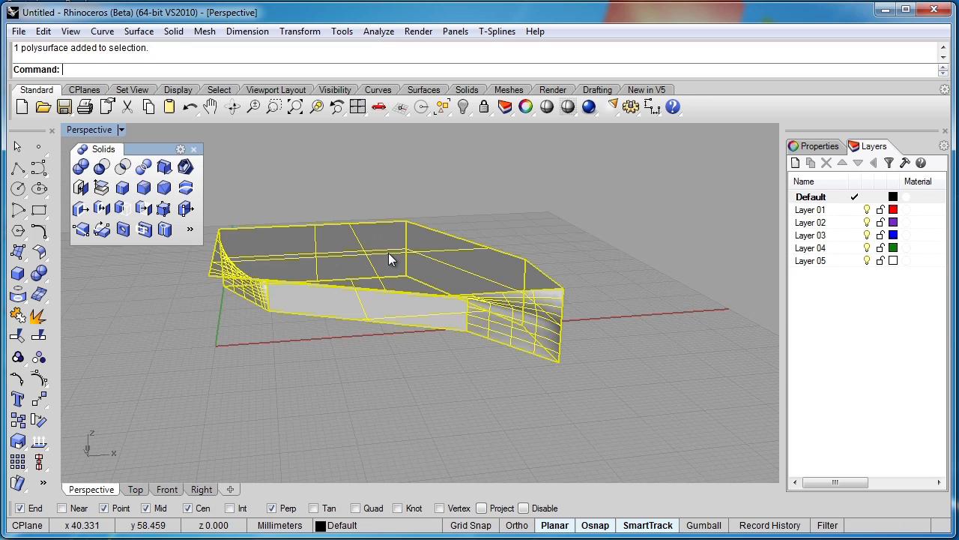
{"action": "key", "text": "Delete"}
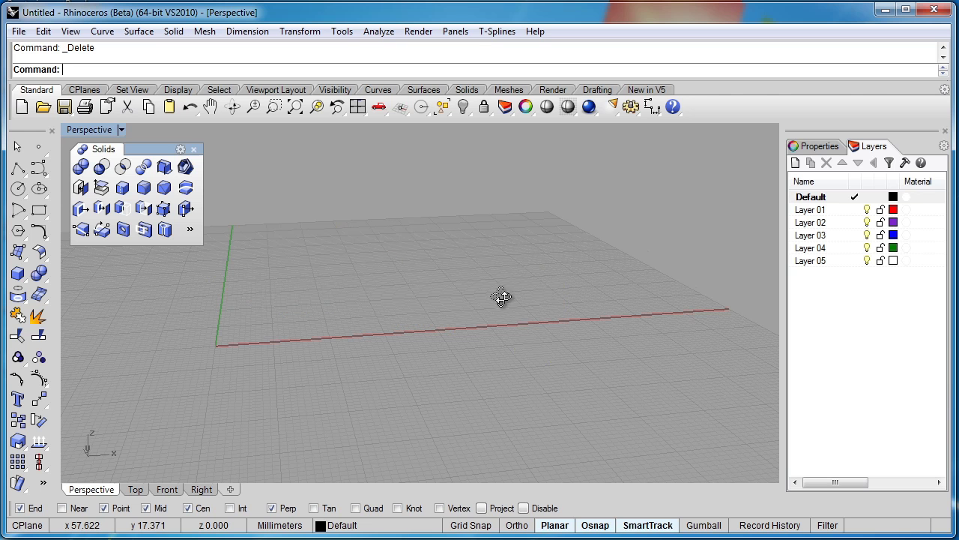
{"action": "right_click_drag", "start_coordinate": [501, 293], "coordinate": [392, 312]}
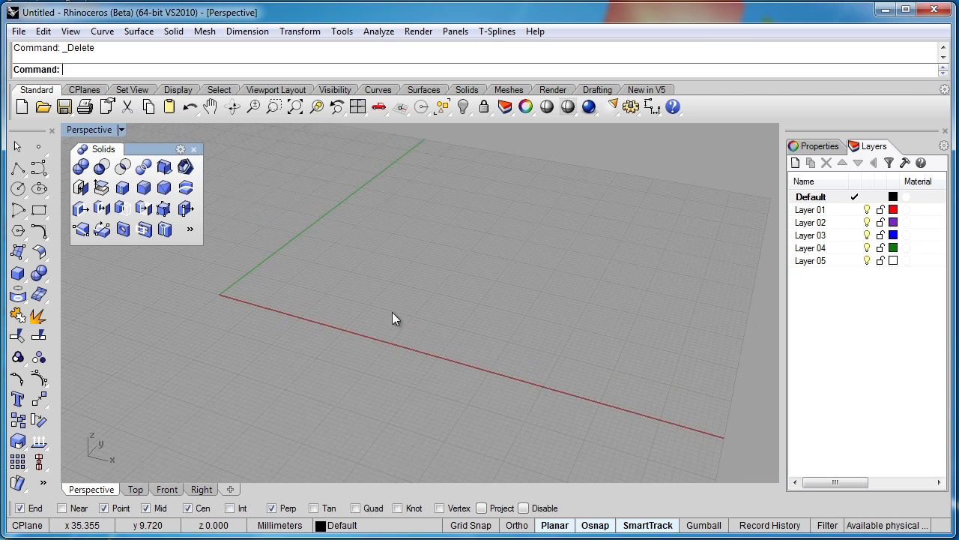
{"action": "left_click", "coordinate": [18, 273]}
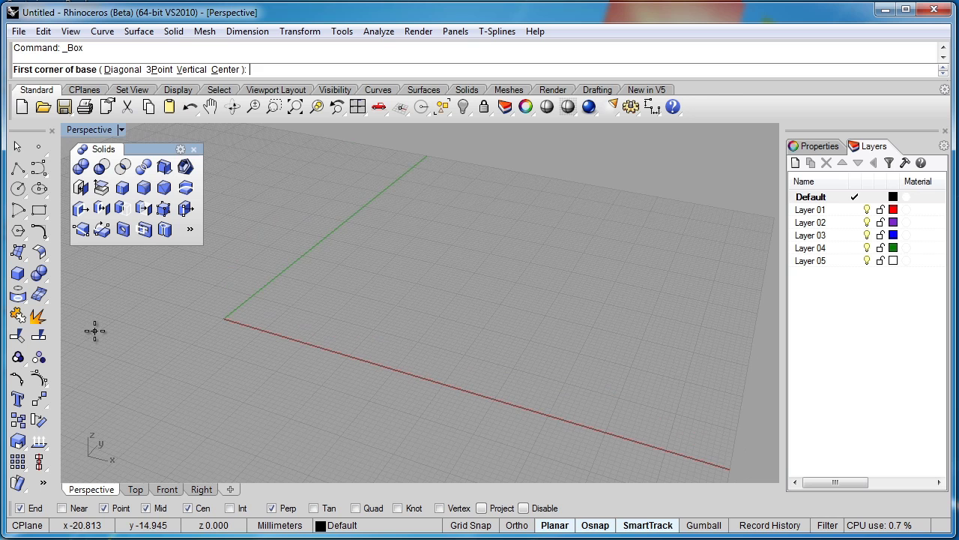
{"action": "key", "text": "Escape"}
Step: Draw a 10 × 10 × 10 cube with its first corner at the origin
{"action": "left_click", "coordinate": [18, 273]}
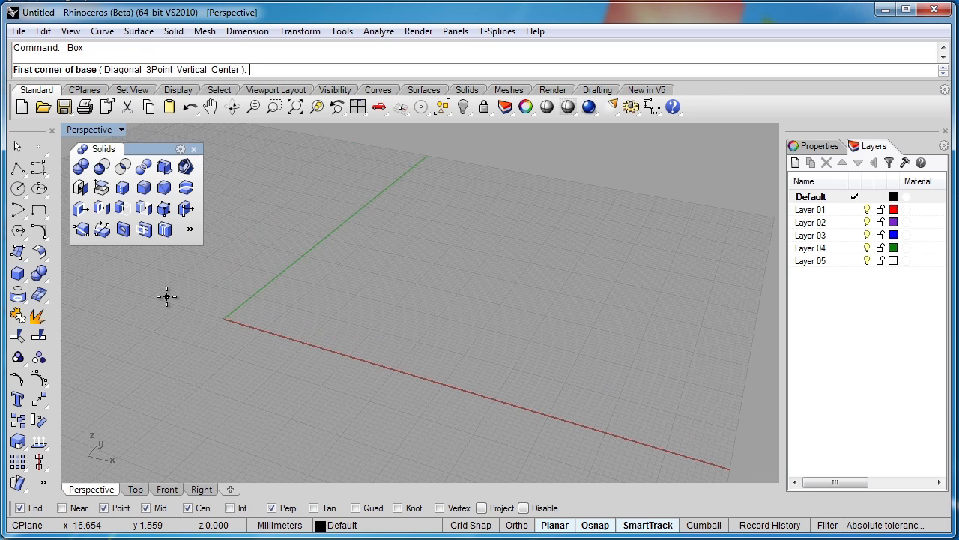
{"action": "type", "text": "0"}
{"action": "key", "text": "Return"}
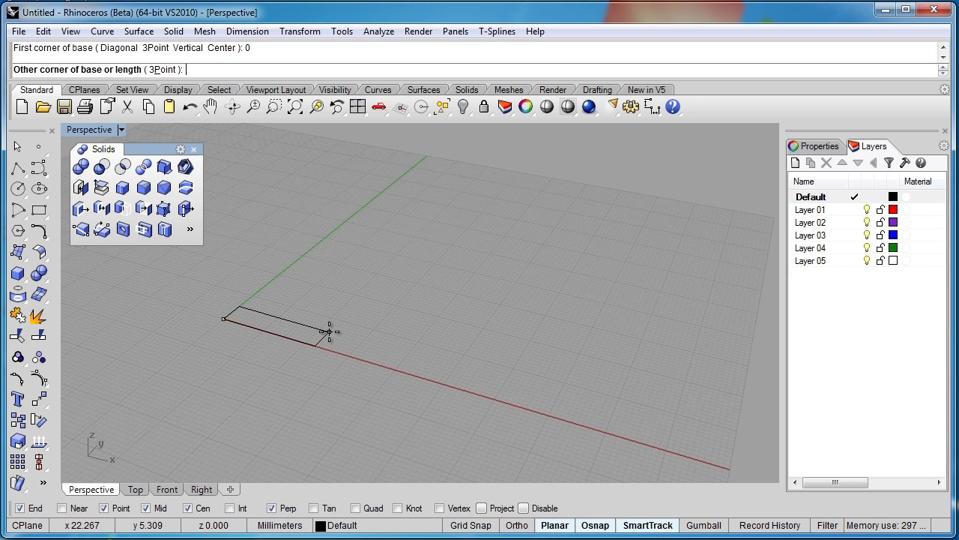
{"action": "type", "text": "10"}
{"action": "key", "text": "Return"}
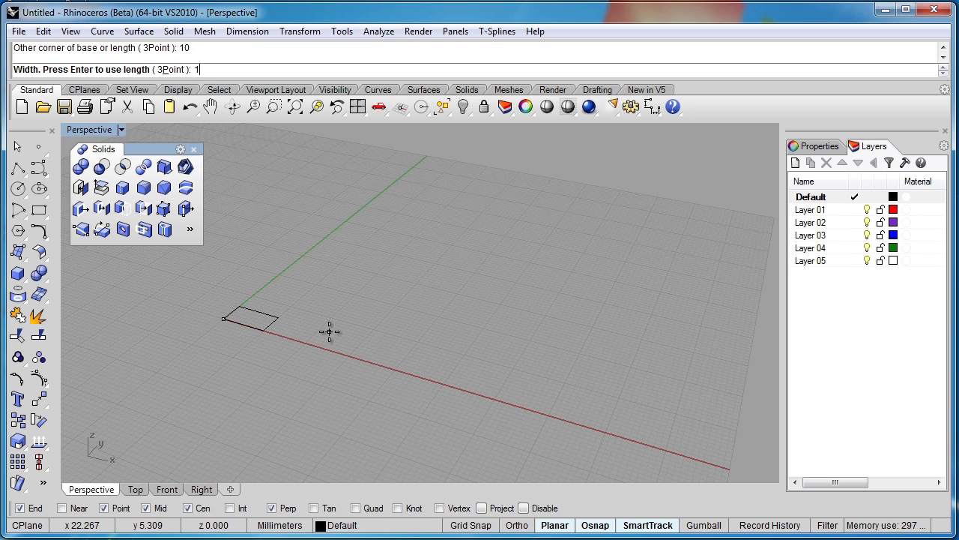
{"action": "key", "text": "Return"}
{"action": "type", "text": "10"}
{"action": "key", "text": "Return"}
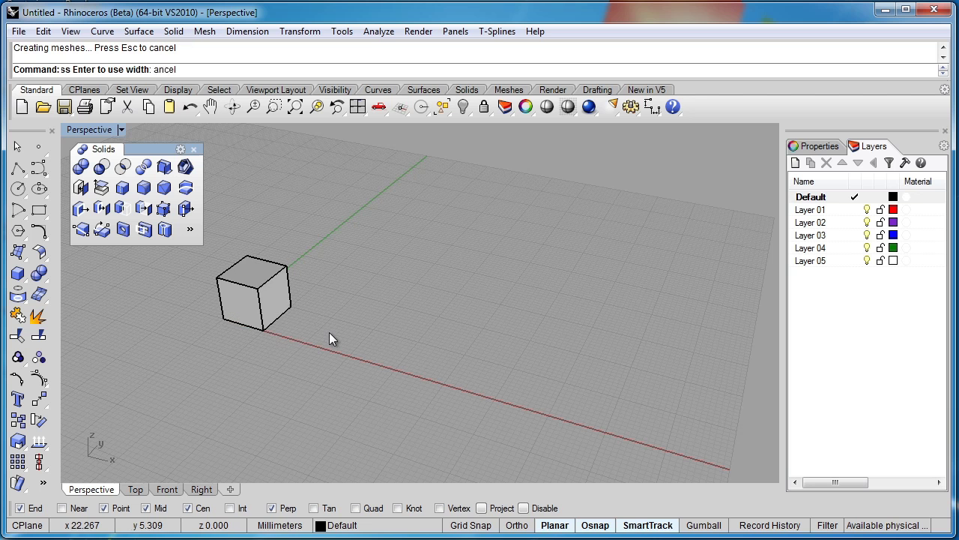
{"action": "right_click_drag", "start_coordinate": [341, 327], "coordinate": [417, 376]}
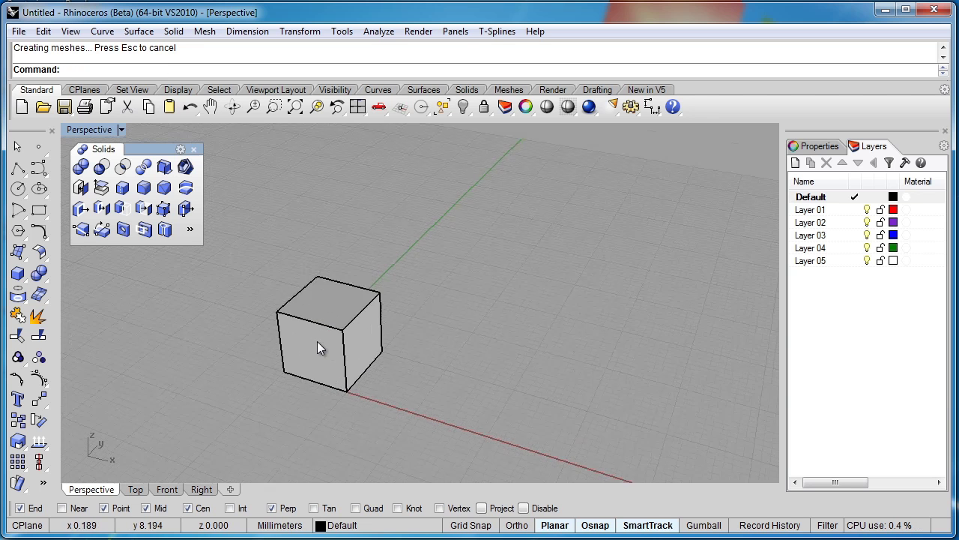
{"action": "scroll", "coordinate": [320, 346], "scroll_direction": "up", "scroll_amount": 1}
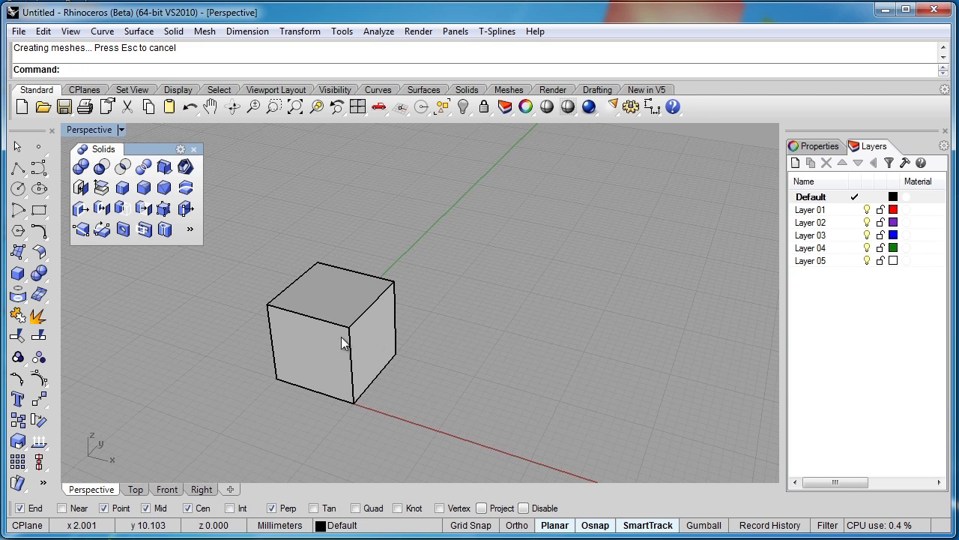
Step: Draw a tall box whose base spans the cube's top-edge midpoints
{"action": "key", "text": "Return"}
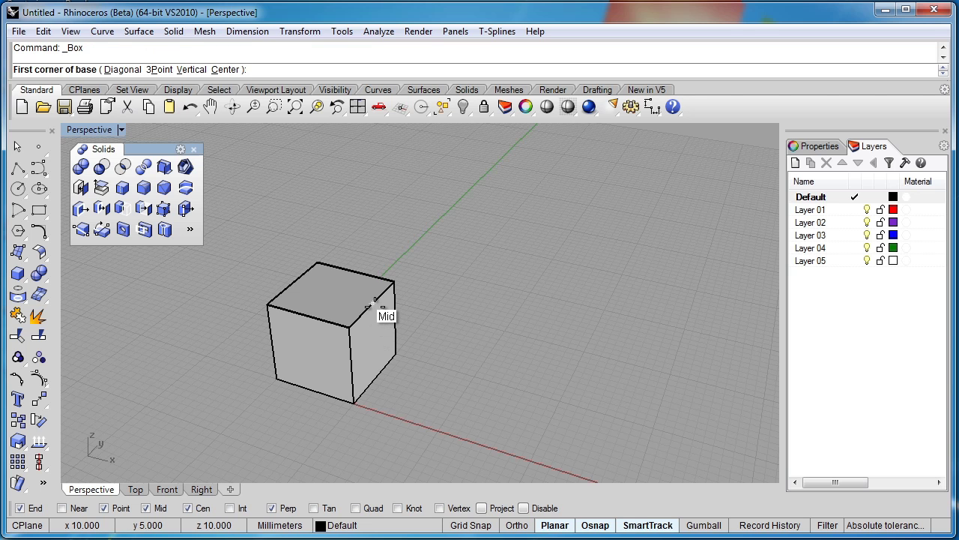
{"action": "left_click", "coordinate": [372, 303]}
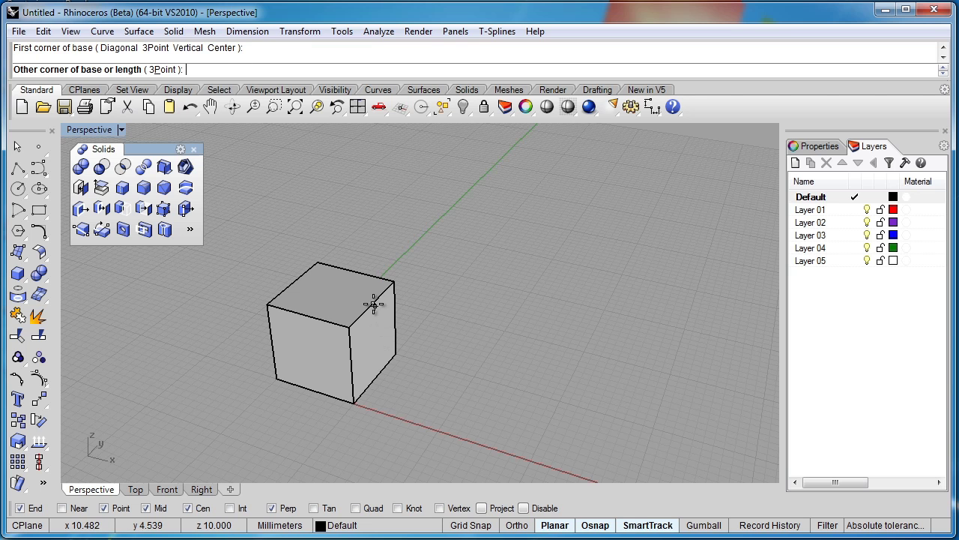
{"action": "left_click", "coordinate": [355, 267]}
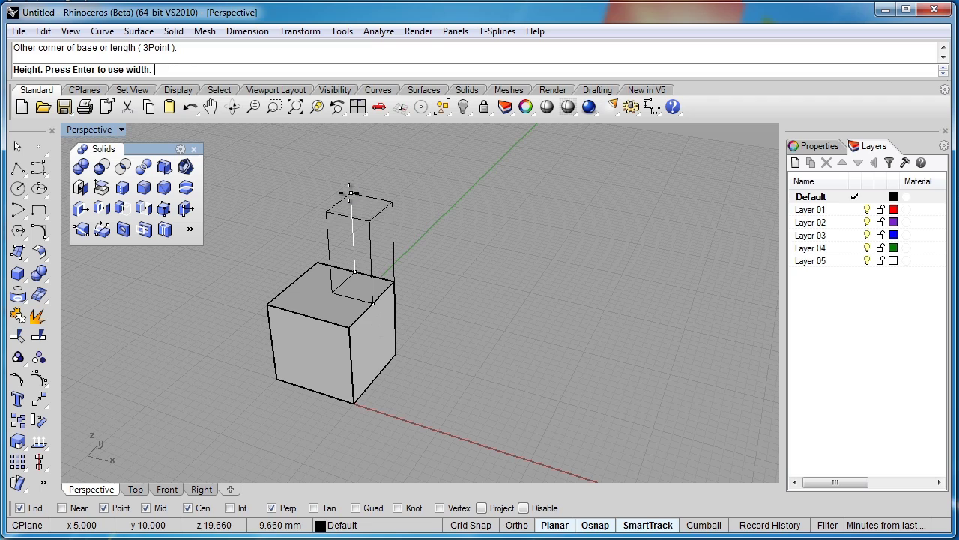
{"action": "left_click", "coordinate": [349, 194]}
{"action": "right_click_drag", "start_coordinate": [482, 389], "coordinate": [432, 366]}
Step: Boolean-union the cube and tall box into one solid
{"action": "left_click", "coordinate": [420, 354]}
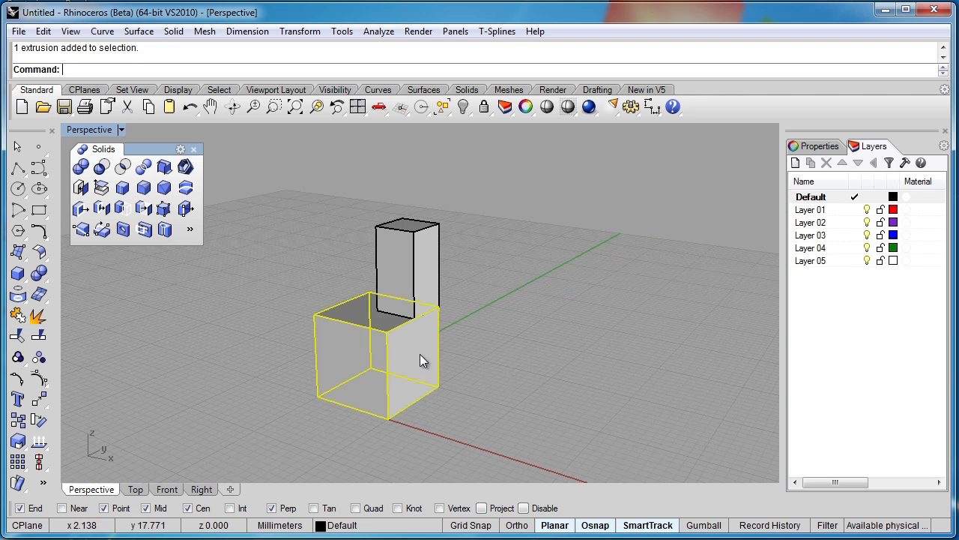
{"action": "left_click", "coordinate": [416, 273]}
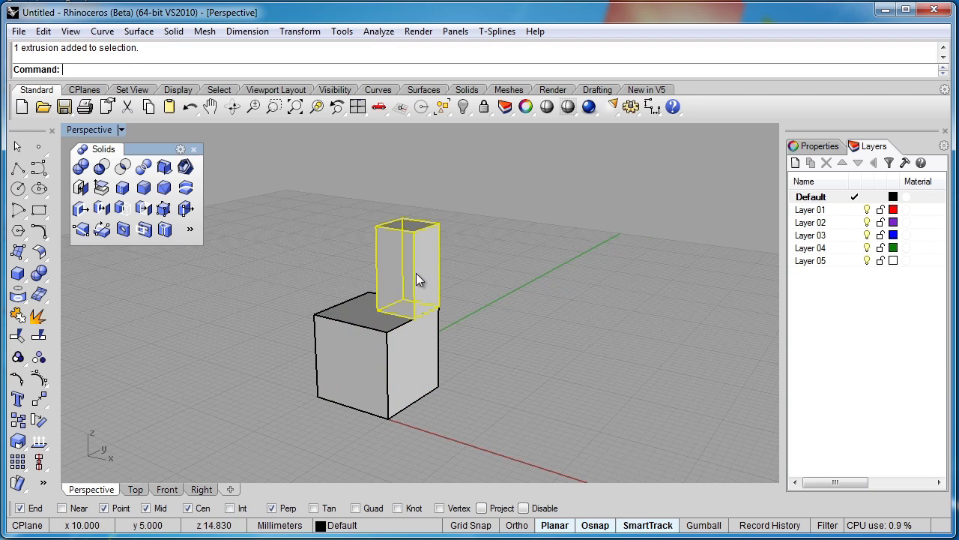
{"action": "left_click", "coordinate": [417, 360], "text": "shift"}
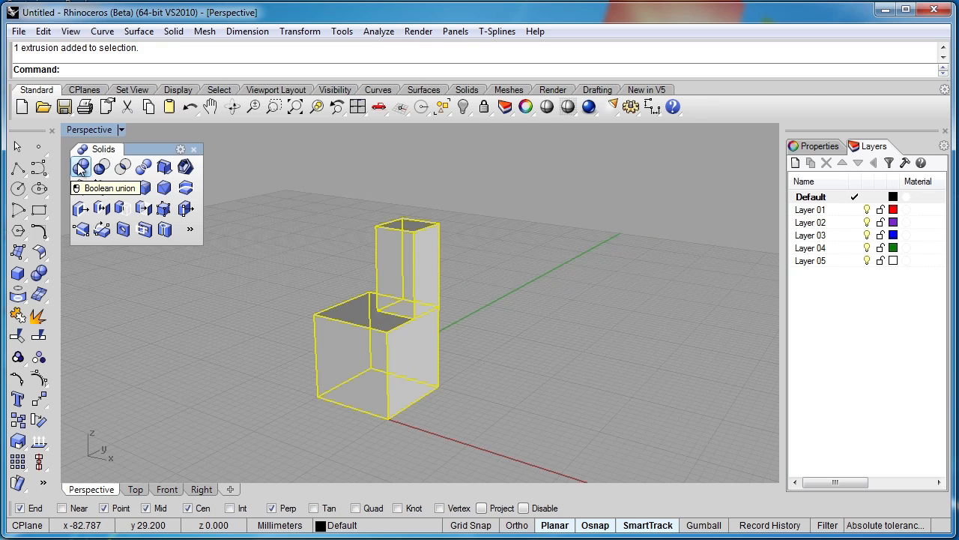
{"action": "left_click", "coordinate": [81, 166]}
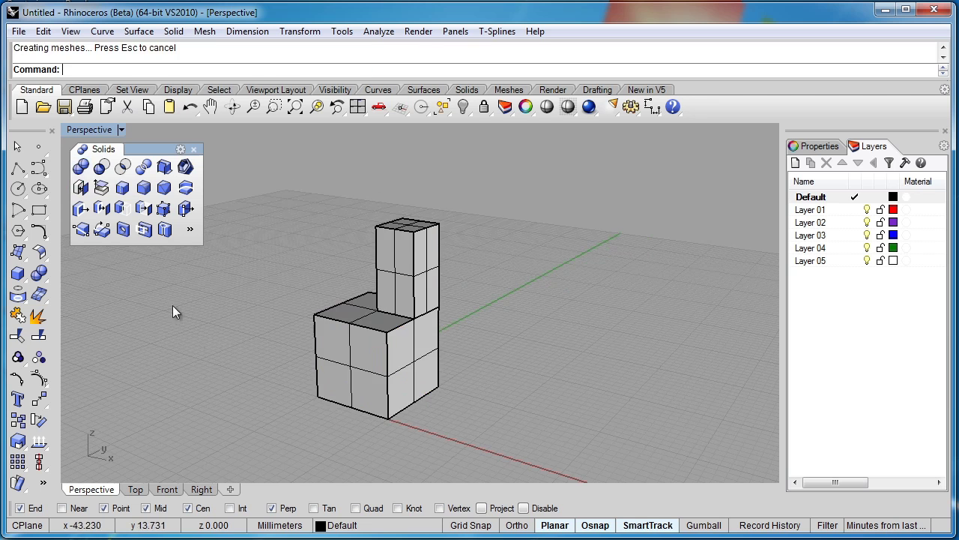
{"action": "left_click", "coordinate": [370, 389]}
{"action": "left_click", "coordinate": [283, 400]}
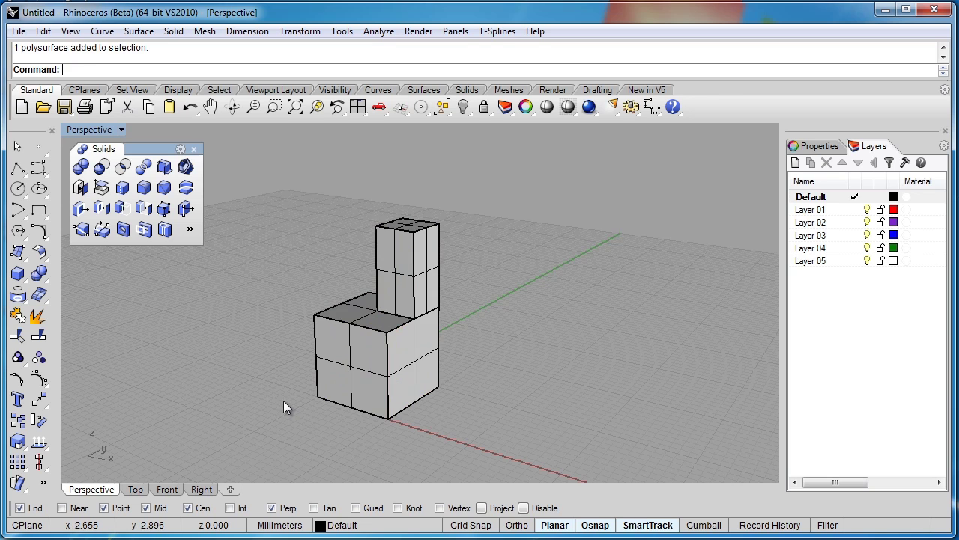
Step: Turn off surface isocurves for the joined box solid in its Properties
{"action": "key", "text": "Left"}
{"action": "scroll", "coordinate": [477, 360], "scroll_direction": "up", "scroll_amount": 5}
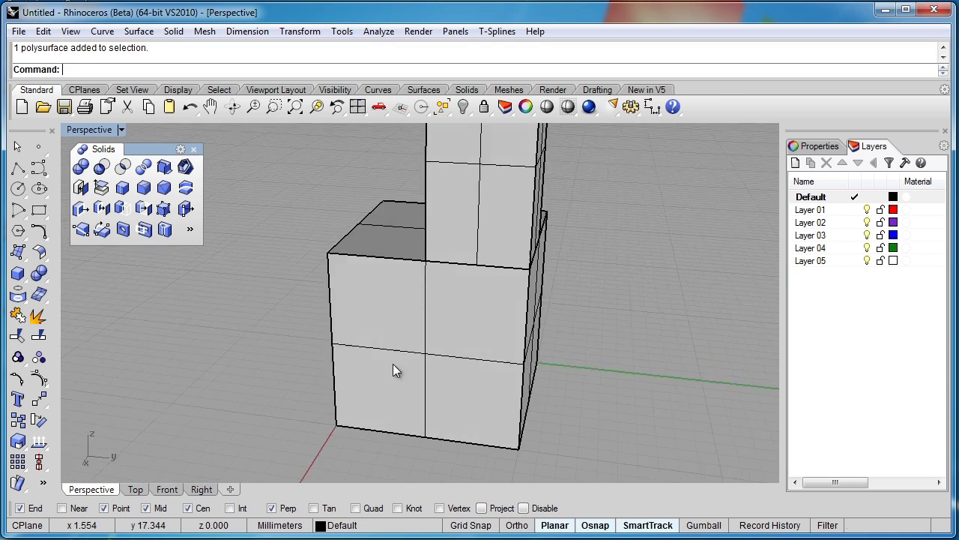
{"action": "scroll", "coordinate": [440, 375], "scroll_direction": "down", "scroll_amount": 5}
{"action": "left_click", "coordinate": [421, 363]}
{"action": "left_click", "coordinate": [816, 146]}
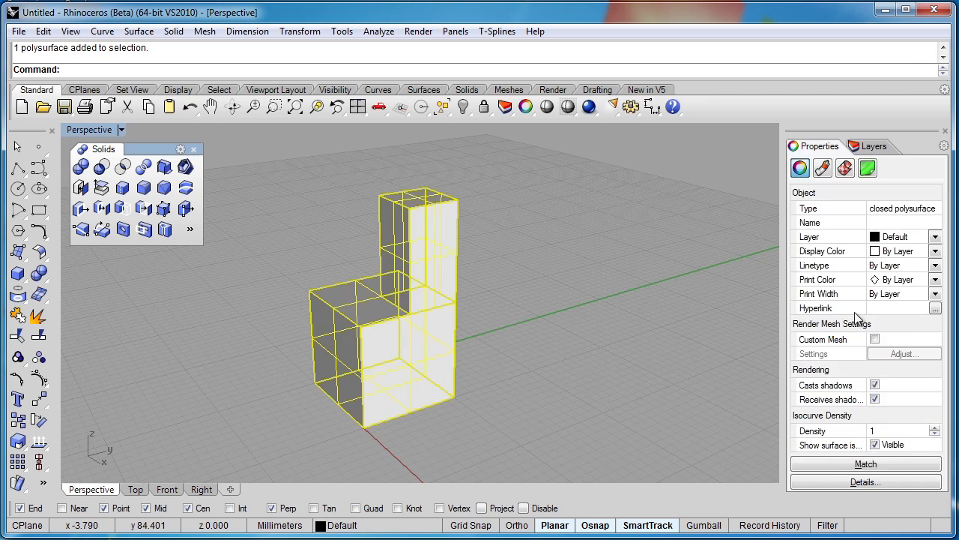
{"action": "left_click", "coordinate": [875, 445]}
{"action": "left_click", "coordinate": [672, 407]}
Step: Orbit around the joined boxes to inspect the step between them from all sides
{"action": "right_click_drag", "start_coordinate": [672, 407], "coordinate": [365, 338]}
{"action": "scroll", "coordinate": [363, 329], "scroll_direction": "up", "scroll_amount": 3}
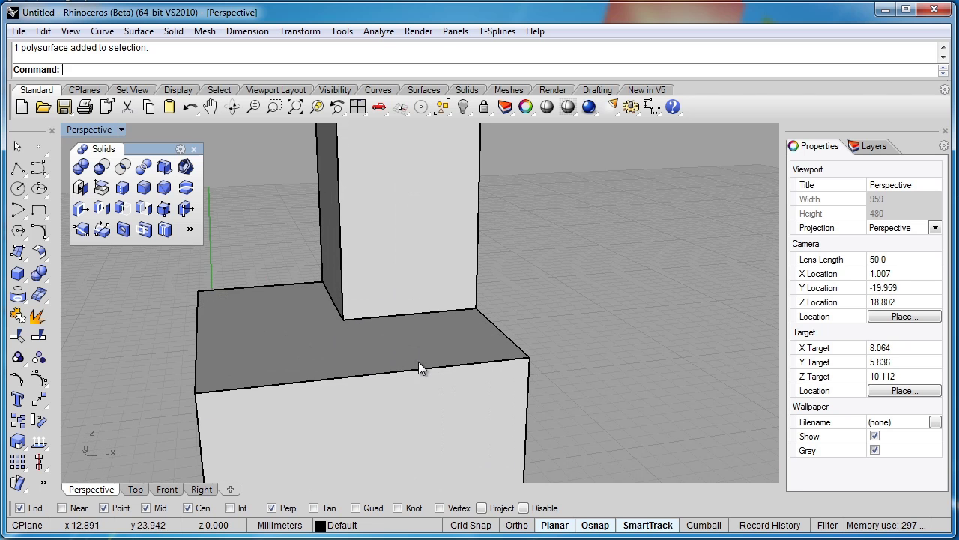
{"action": "right_click_drag", "start_coordinate": [473, 341], "coordinate": [391, 348]}
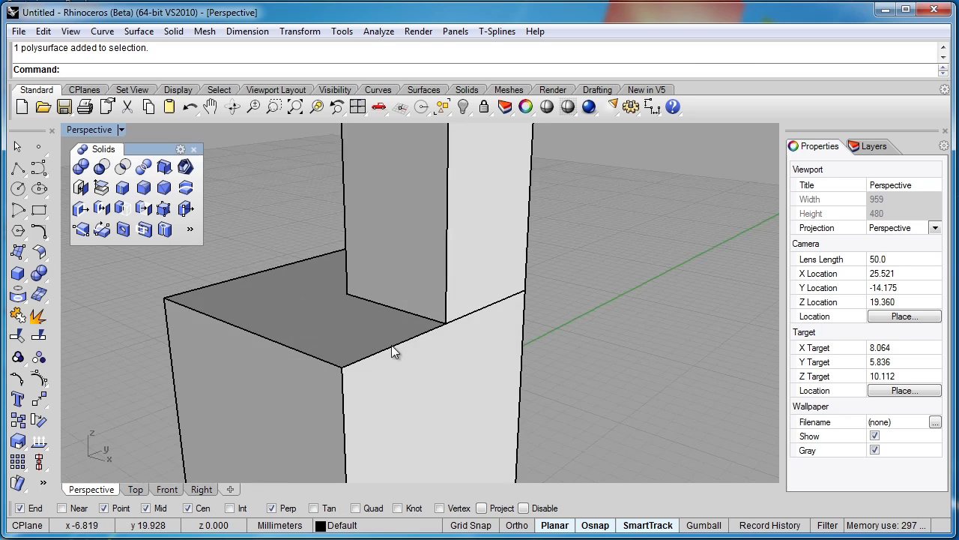
{"action": "scroll", "coordinate": [420, 347], "scroll_direction": "down", "scroll_amount": 3}
{"action": "right_click_drag", "start_coordinate": [455, 348], "coordinate": [424, 356]}
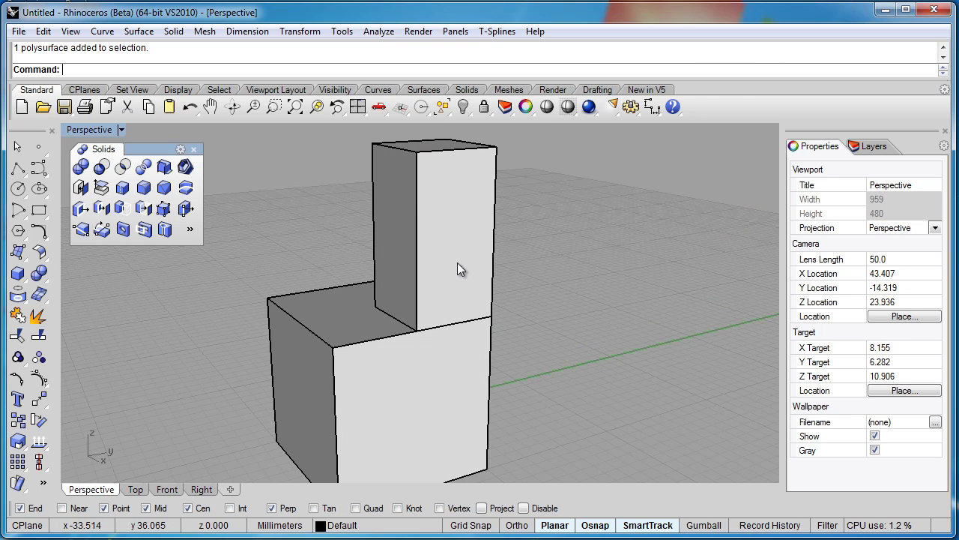
{"action": "right_click_drag", "start_coordinate": [470, 364], "coordinate": [418, 315]}
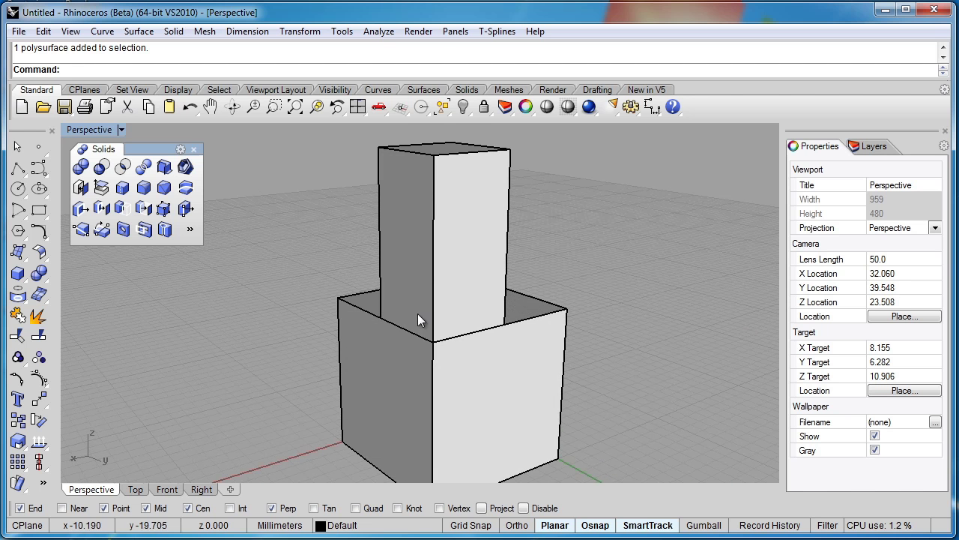
{"action": "right_click_drag", "start_coordinate": [468, 373], "coordinate": [434, 266]}
{"action": "right_click_drag", "start_coordinate": [503, 379], "coordinate": [572, 377]}
{"action": "scroll", "coordinate": [499, 373], "scroll_direction": "down", "scroll_amount": 2}
{"action": "right_click_drag", "start_coordinate": [500, 379], "coordinate": [364, 398]}
Step: Undo the earlier fillet and variable-radius fillet every edge of both boxes at 1.000
{"action": "key", "text": "ctrl+z"}
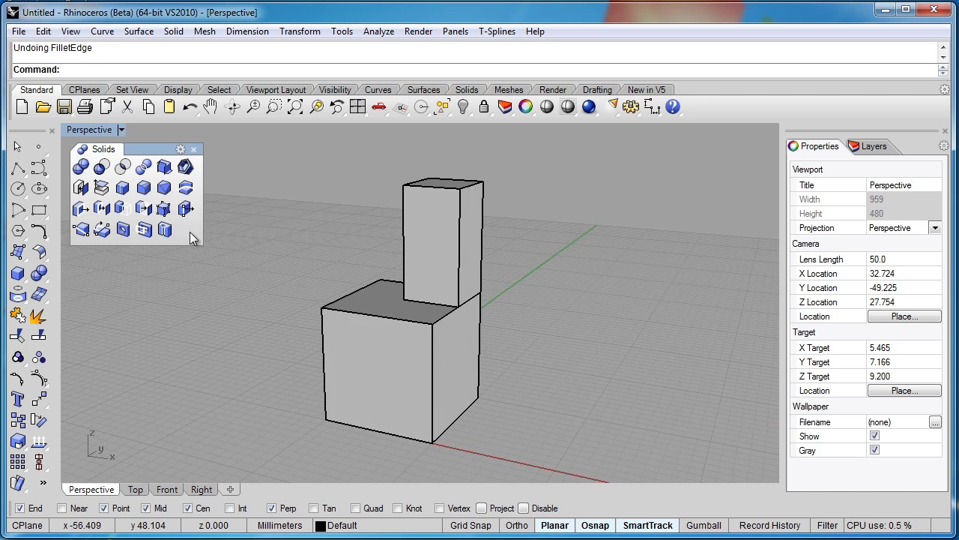
{"action": "left_click", "coordinate": [144, 189]}
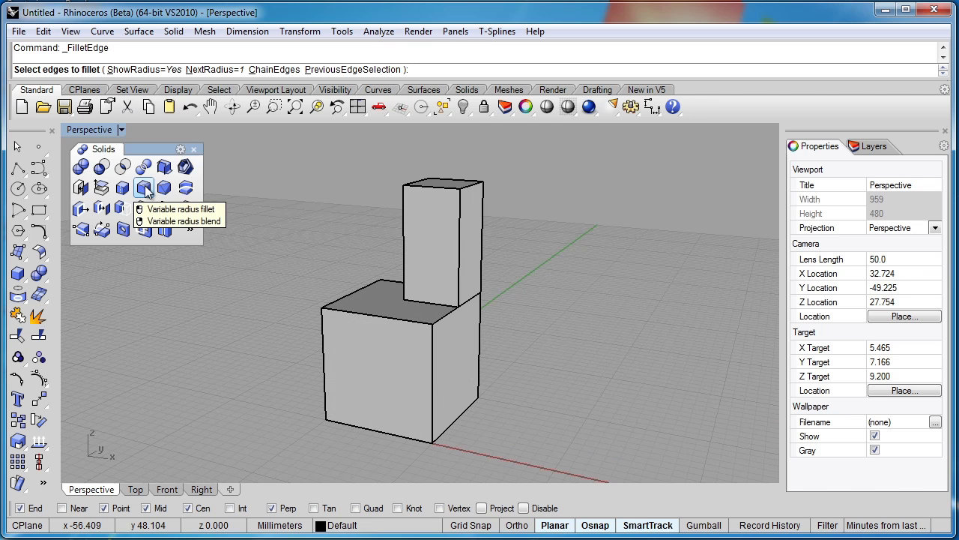
{"action": "left_click_drag", "start_coordinate": [292, 153], "coordinate": [503, 466]}
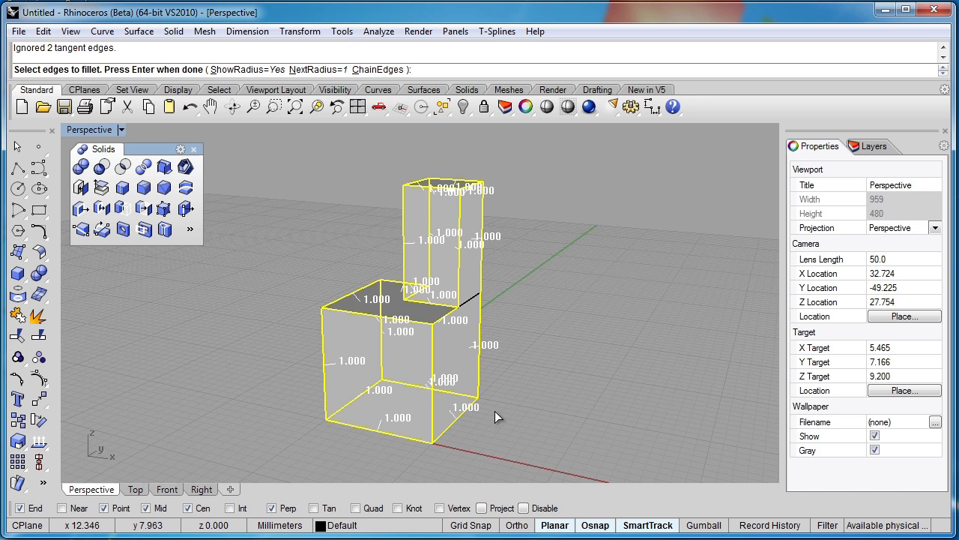
{"action": "right_click_drag", "start_coordinate": [495, 411], "coordinate": [456, 312]}
{"action": "scroll", "coordinate": [472, 334], "scroll_direction": "up", "scroll_amount": 3}
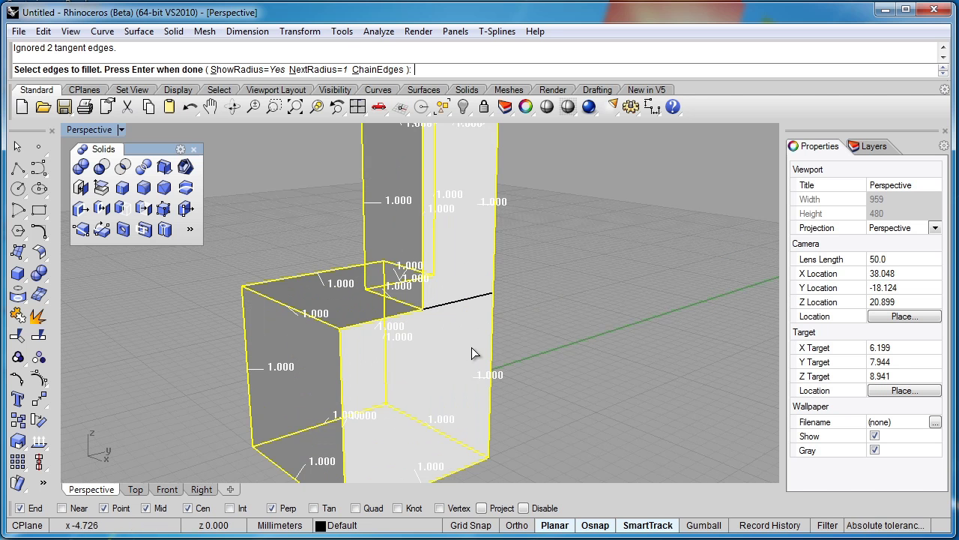
{"action": "right_click_drag", "start_coordinate": [302, 390], "coordinate": [365, 310]}
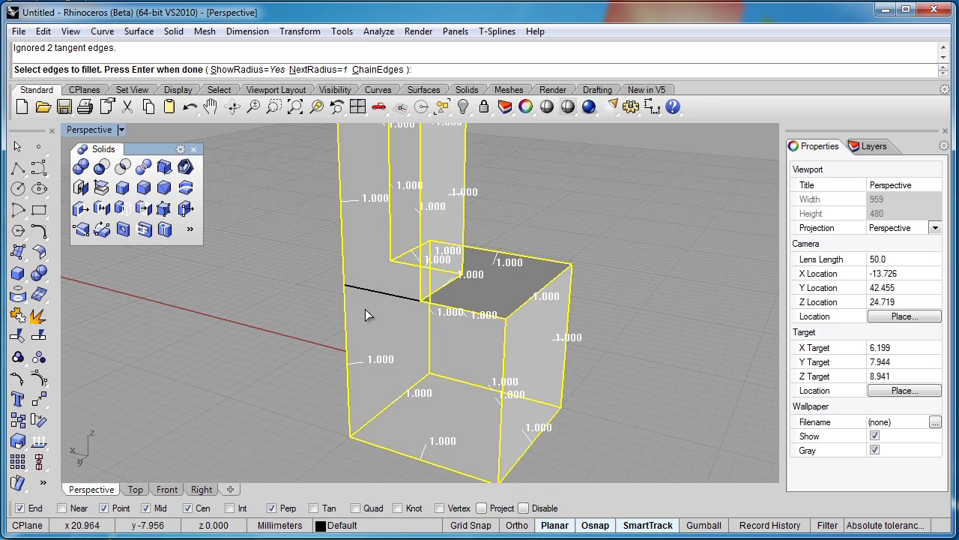
{"action": "right_click_drag", "start_coordinate": [523, 318], "coordinate": [487, 310]}
{"action": "key", "text": "Return"}
{"action": "key", "text": "Return"}
Step: Orbit and zoom in on the green patch at the inner corner
{"action": "scroll", "coordinate": [352, 308], "scroll_direction": "down", "scroll_amount": 3}
{"action": "right_click_drag", "start_coordinate": [429, 308], "coordinate": [410, 307]}
{"action": "scroll", "coordinate": [420, 307], "scroll_direction": "up", "scroll_amount": 5}
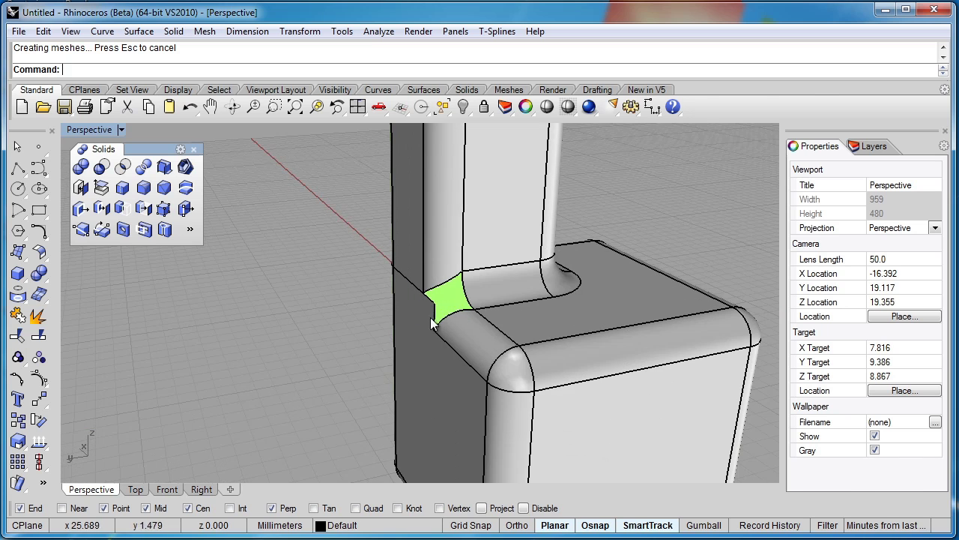
{"action": "right_click_drag", "start_coordinate": [496, 290], "coordinate": [403, 324]}
{"action": "scroll", "coordinate": [413, 349], "scroll_direction": "down", "scroll_amount": 3}
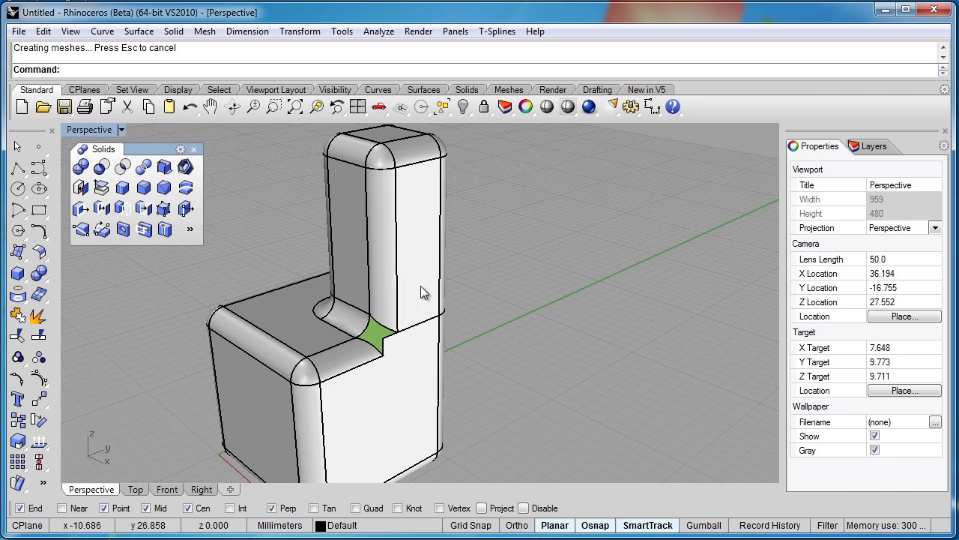
{"action": "scroll", "coordinate": [443, 360], "scroll_direction": "up", "scroll_amount": 1}
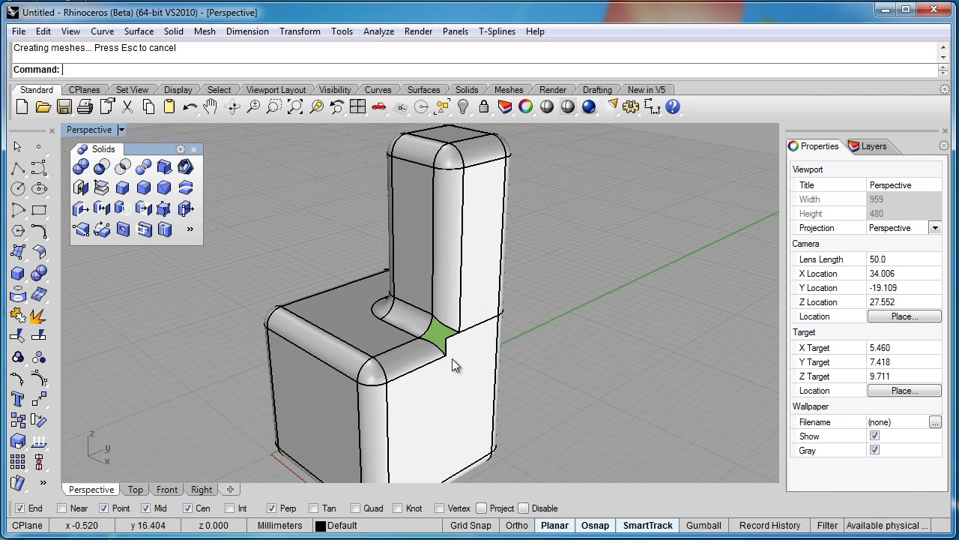
{"action": "scroll", "coordinate": [476, 362], "scroll_direction": "up", "scroll_amount": 2}
{"action": "right_click_drag", "start_coordinate": [476, 362], "coordinate": [439, 345]}
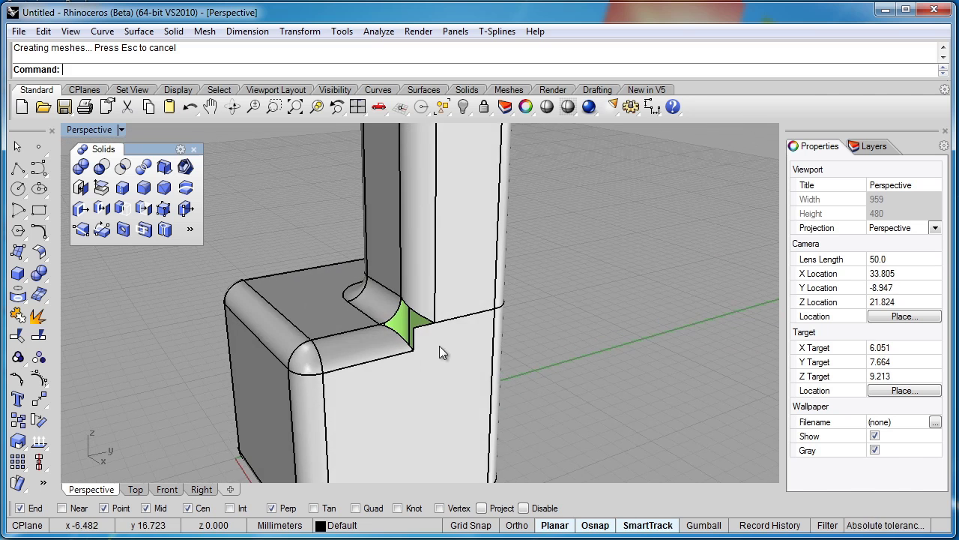
{"action": "scroll", "coordinate": [440, 346], "scroll_direction": "up", "scroll_amount": 1}
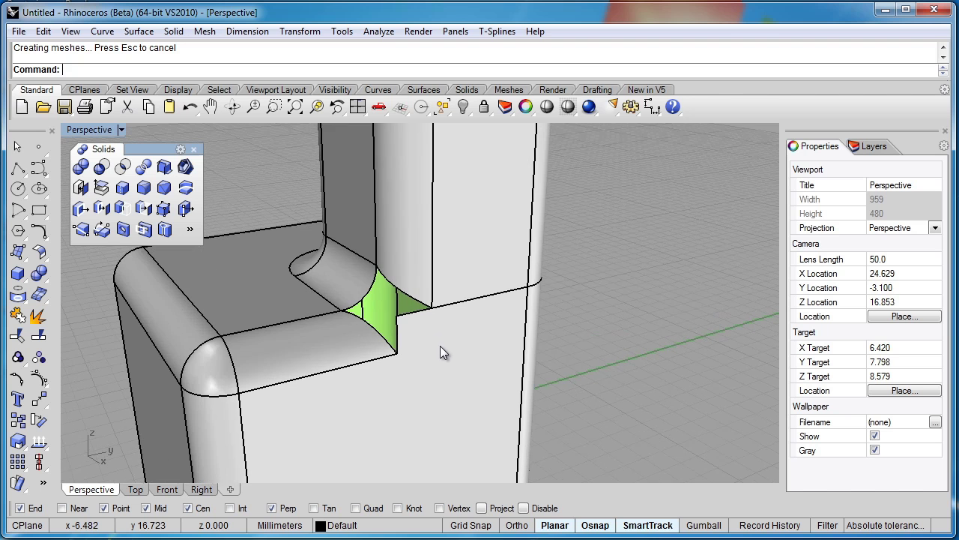
Step: Draw a blend curve between the lower and upper fillet edges with tangency at both ends
{"action": "left_click", "coordinate": [45, 239]}
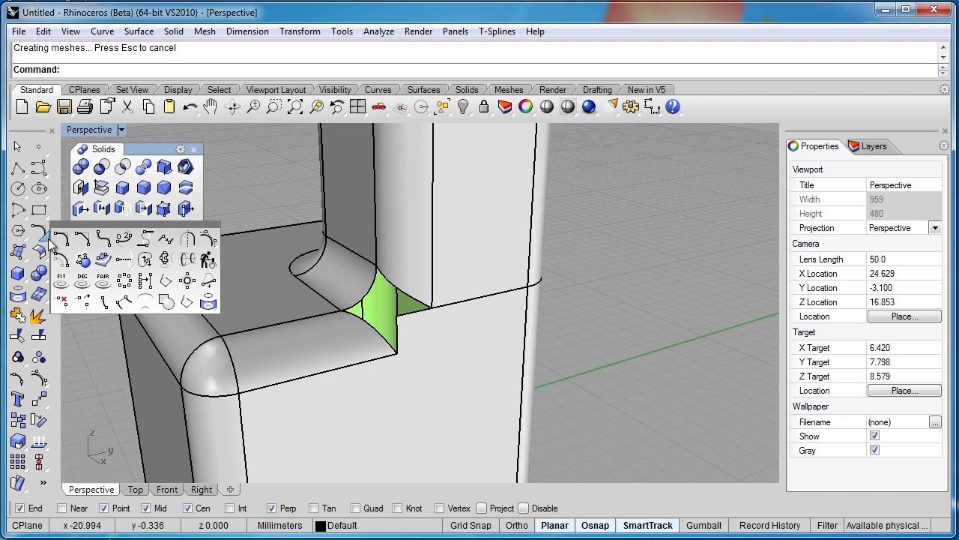
{"action": "left_click", "coordinate": [120, 237]}
{"action": "left_click", "coordinate": [389, 363]}
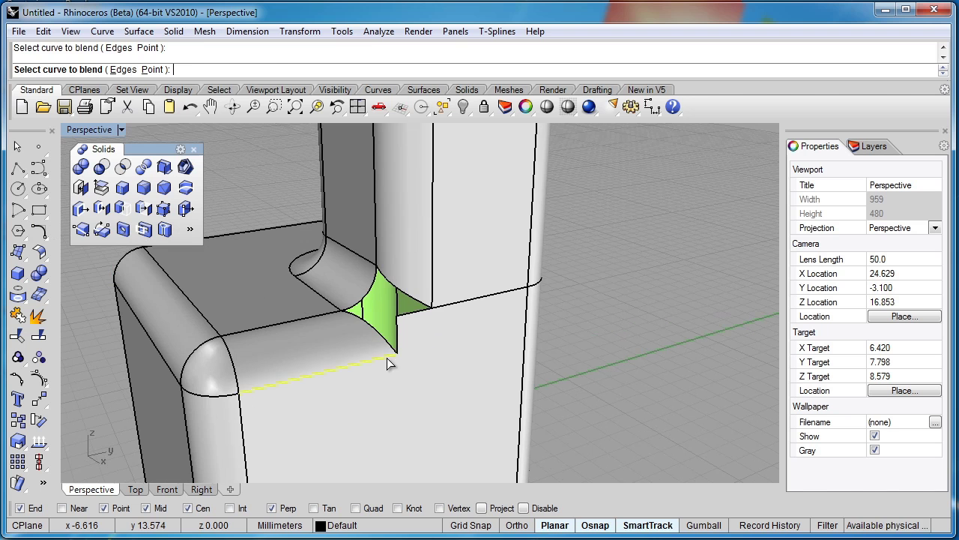
{"action": "left_click", "coordinate": [437, 284]}
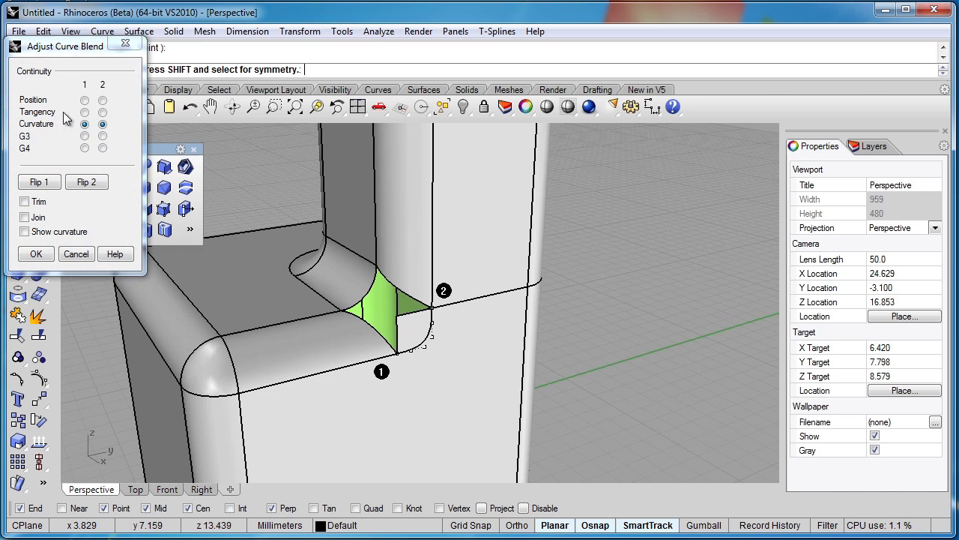
{"action": "left_click", "coordinate": [85, 112]}
{"action": "left_click", "coordinate": [102, 112]}
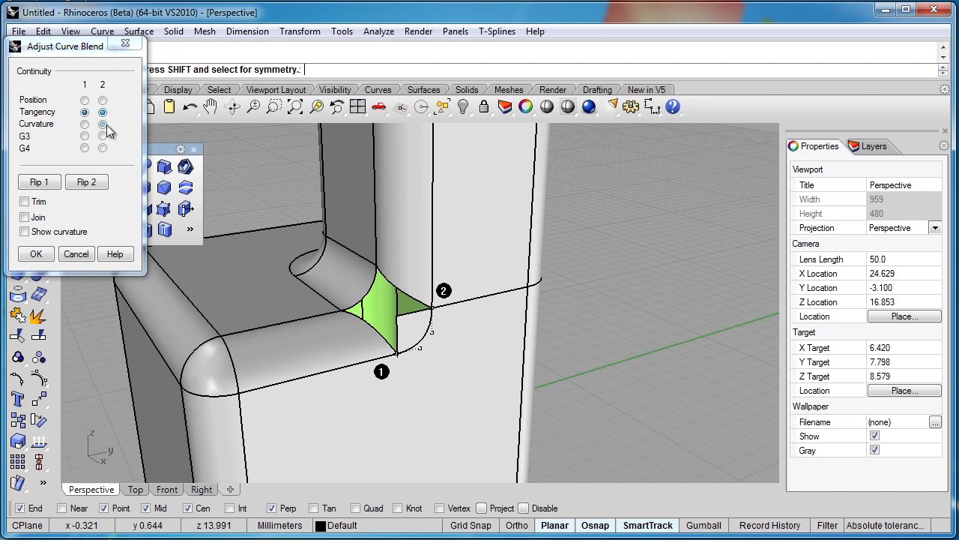
{"action": "left_click", "coordinate": [34, 255]}
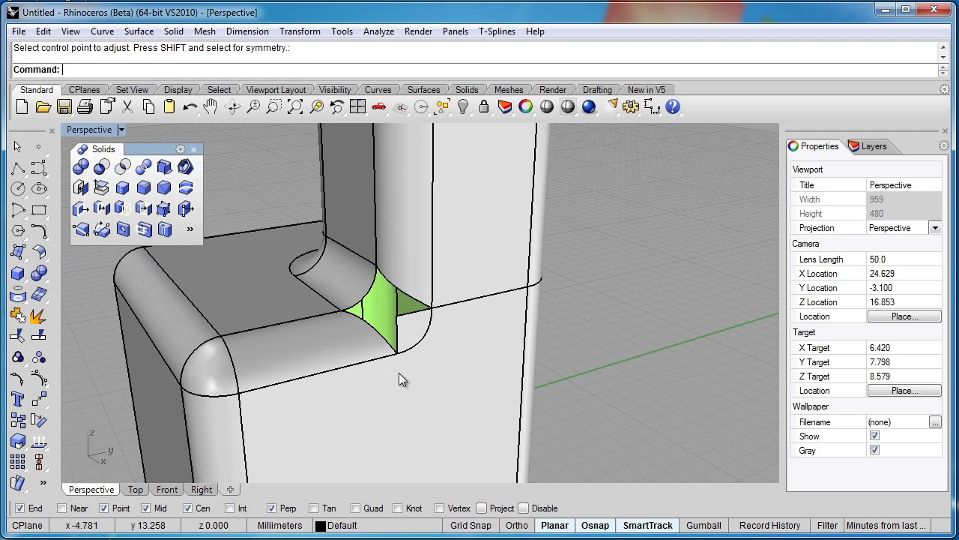
Step: Extract the front face, split it with the blend curve, and delete the corner piece
{"action": "right_click", "coordinate": [39, 315]}
{"action": "left_click", "coordinate": [372, 418]}
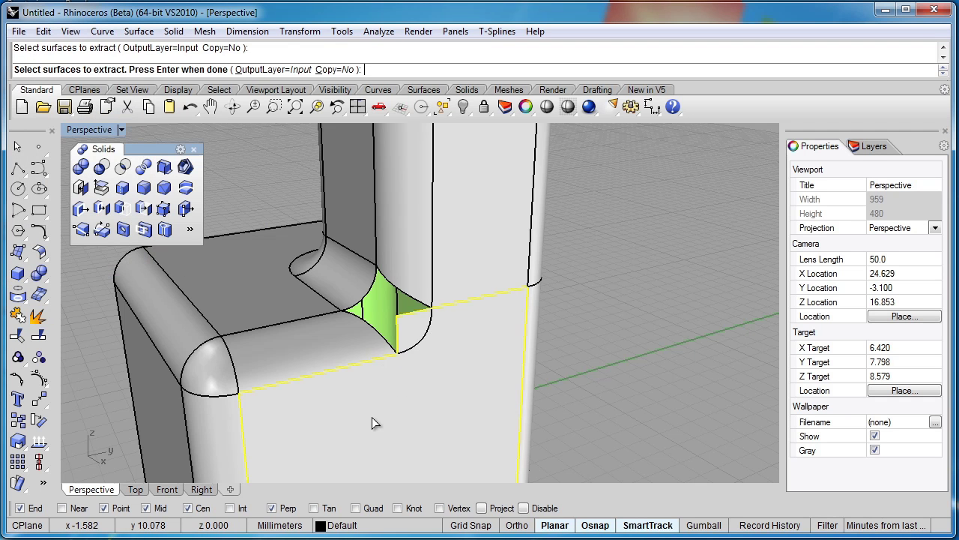
{"action": "key", "text": "Return"}
{"action": "left_click", "coordinate": [39, 335]}
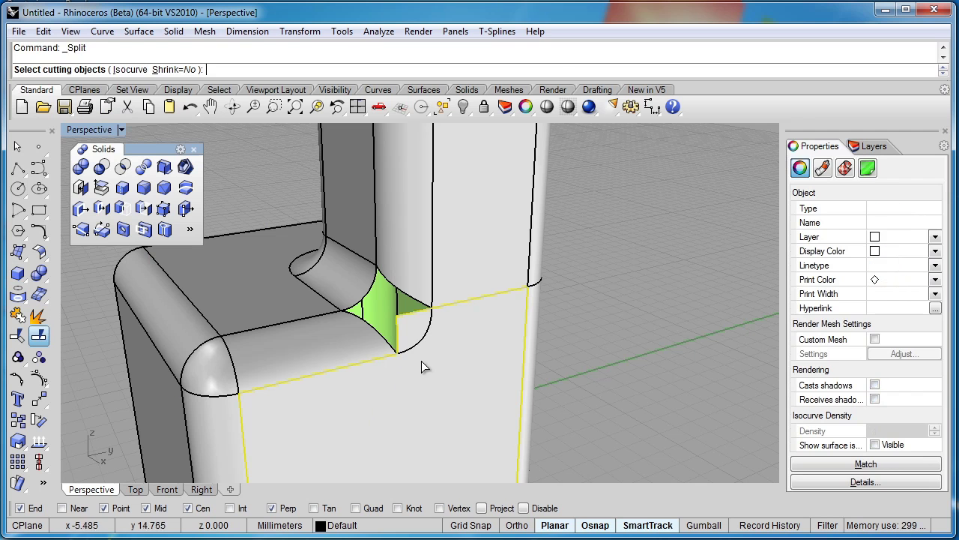
{"action": "left_click", "coordinate": [421, 351]}
{"action": "key", "text": "Return"}
{"action": "left_click", "coordinate": [409, 332]}
{"action": "key", "text": "Delete"}
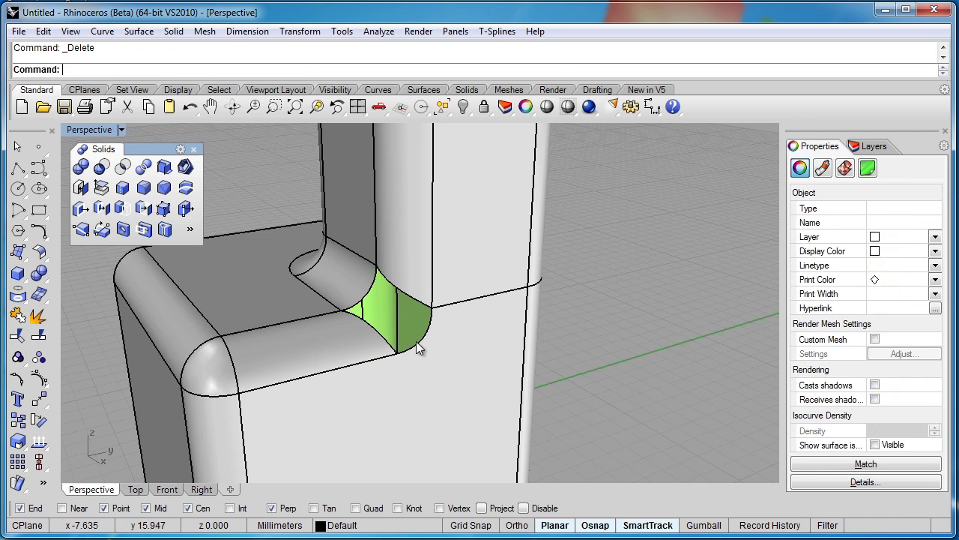
{"action": "left_click", "coordinate": [419, 341]}
{"action": "left_click", "coordinate": [458, 380]}
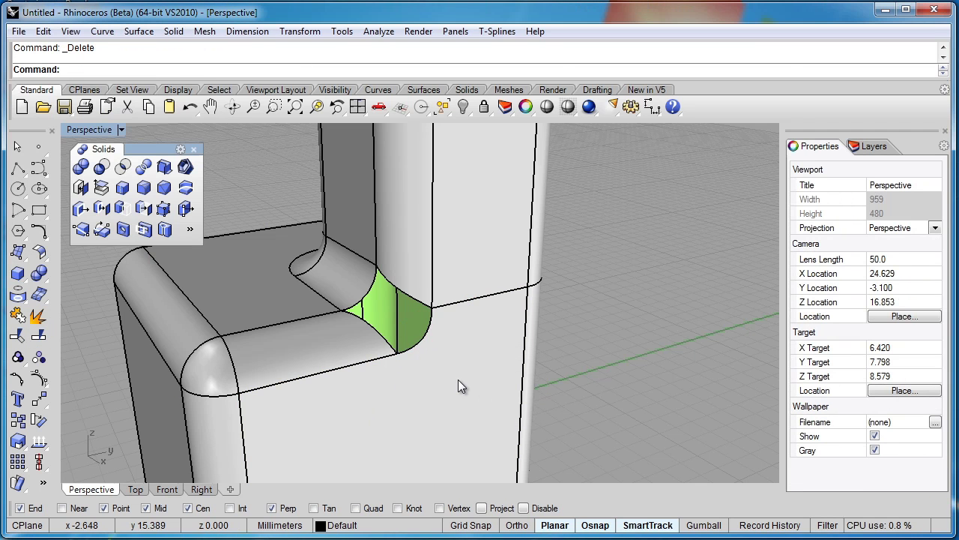
{"action": "right_click_drag", "start_coordinate": [458, 380], "coordinate": [435, 374]}
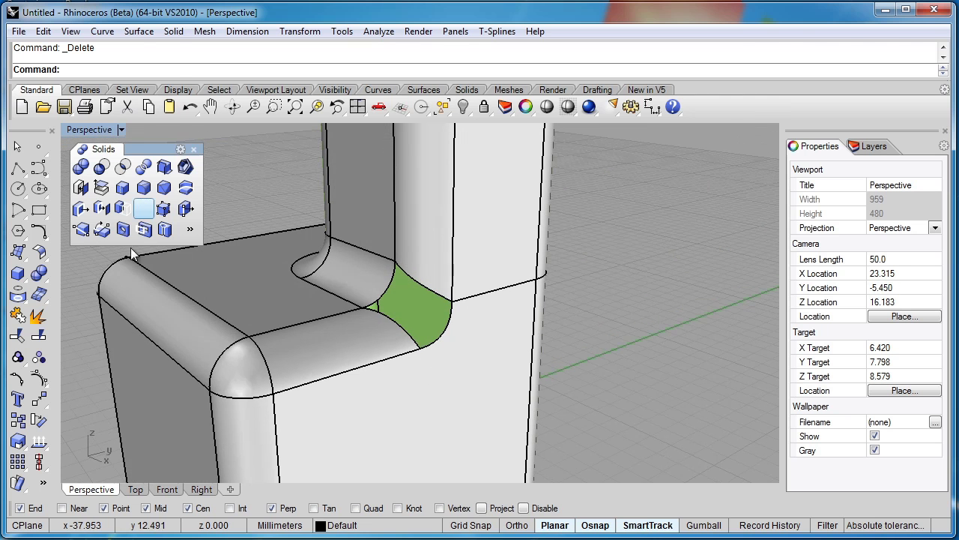
Step: Start a 2-rail sweep using the top and bottom edges as rails and side edges as sections
{"action": "left_click", "coordinate": [139, 32]}
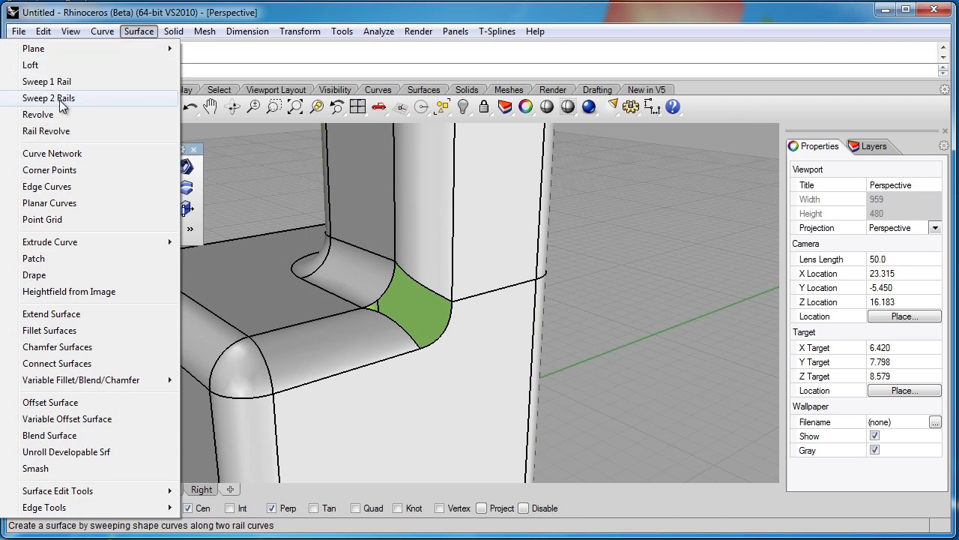
{"action": "left_click", "coordinate": [62, 106]}
{"action": "left_click", "coordinate": [422, 289]}
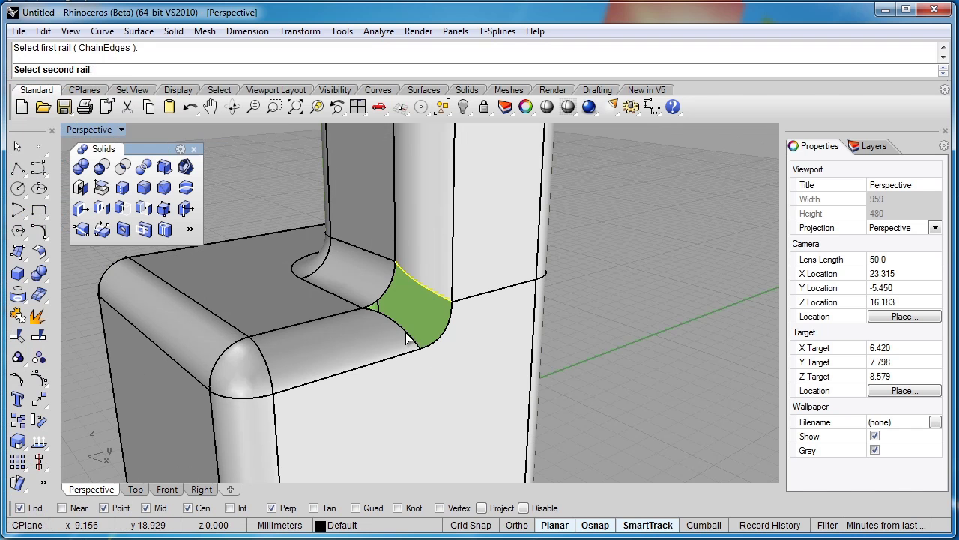
{"action": "left_click", "coordinate": [405, 332]}
{"action": "left_click", "coordinate": [392, 287]}
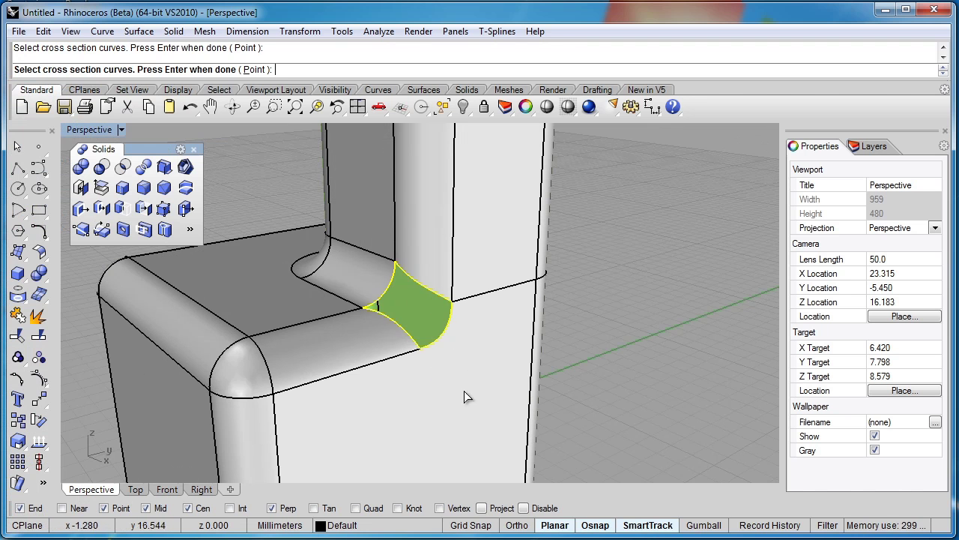
{"action": "left_click", "coordinate": [453, 315]}
{"action": "key", "text": "Return"}
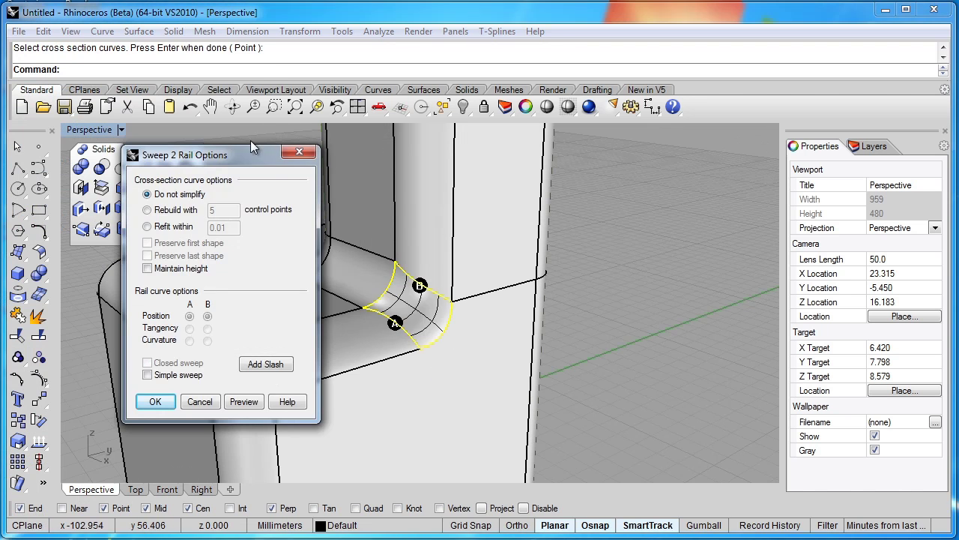
Step: Refit sections within 0.01, make rails A and B tangent, and create the corner sweep
{"action": "left_click", "coordinate": [148, 228]}
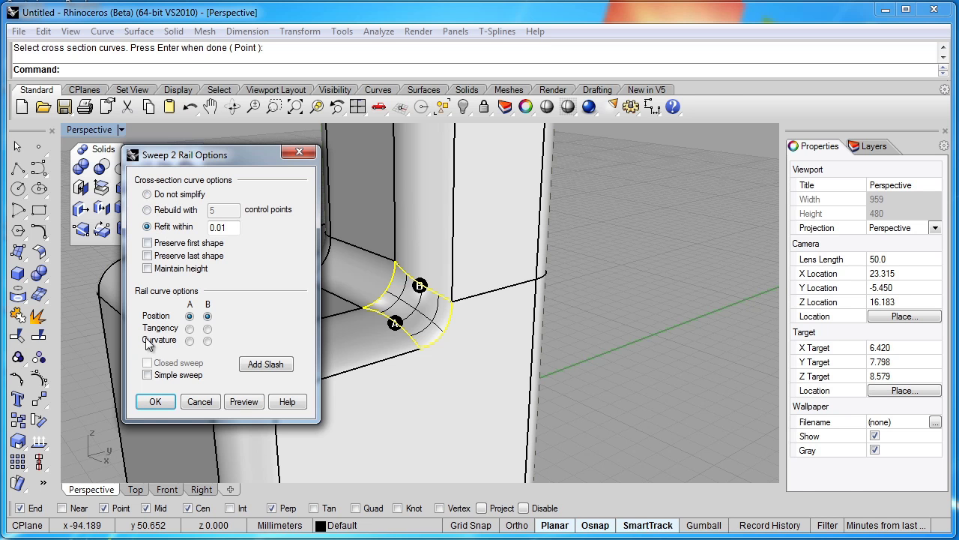
{"action": "left_click", "coordinate": [189, 329]}
{"action": "left_click", "coordinate": [208, 330]}
{"action": "left_click", "coordinate": [244, 401]}
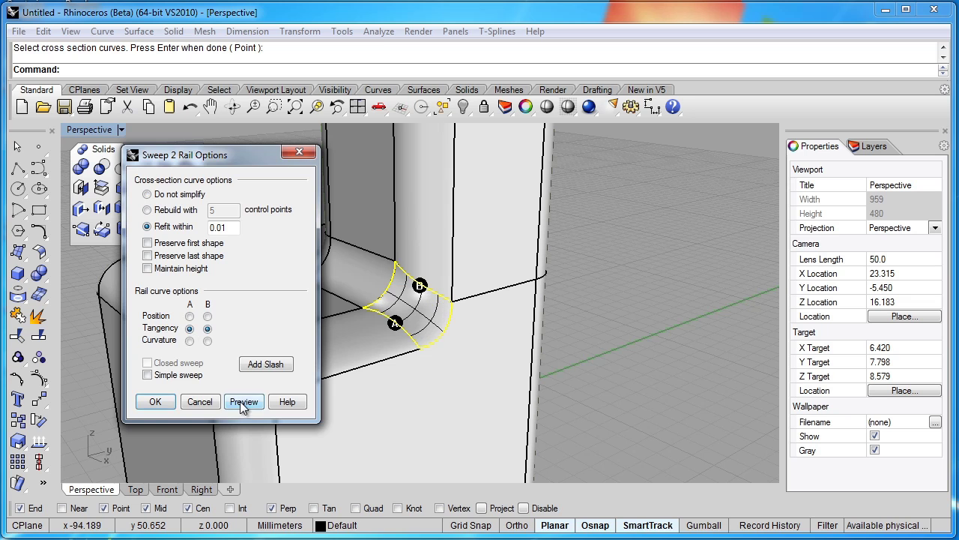
{"action": "left_click", "coordinate": [155, 401]}
{"action": "right_click_drag", "start_coordinate": [310, 336], "coordinate": [352, 342]}
{"action": "scroll", "coordinate": [385, 339], "scroll_direction": "down", "scroll_amount": 5}
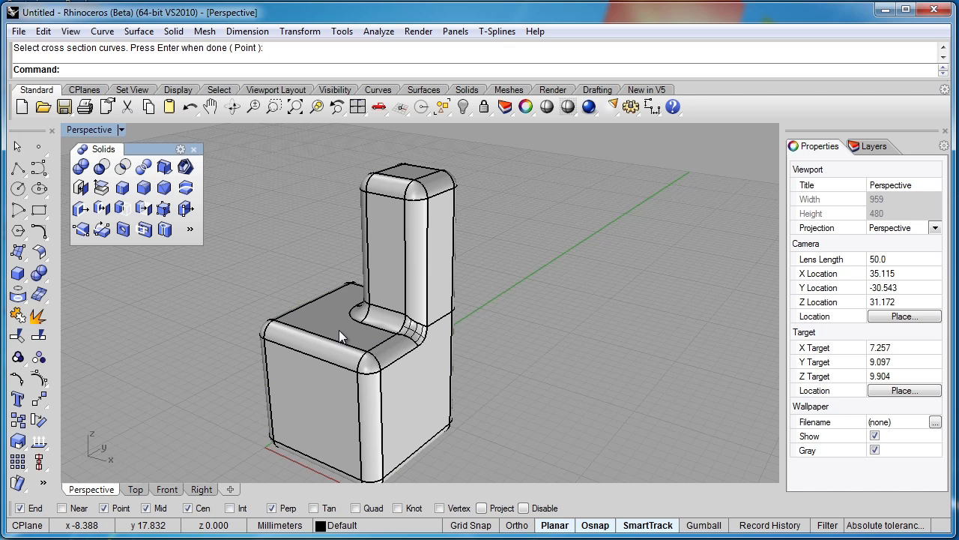
{"action": "right_click_drag", "start_coordinate": [339, 330], "coordinate": [399, 305], "text": "shift"}
Step: Undo the corner sweep patch and edge fillets, then reselect the sharp-edged two-box solid
{"action": "key", "text": "ctrl+z"}
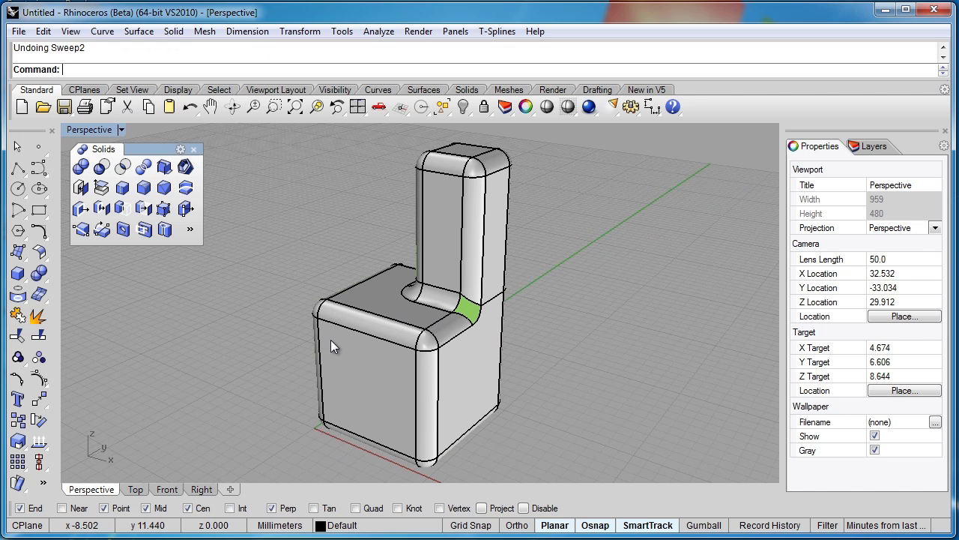
{"action": "key", "text": "ctrl+z"}
{"action": "key", "text": "ctrl+z"}
{"action": "key", "text": "ctrl+z"}
{"action": "key", "text": "ctrl+z"}
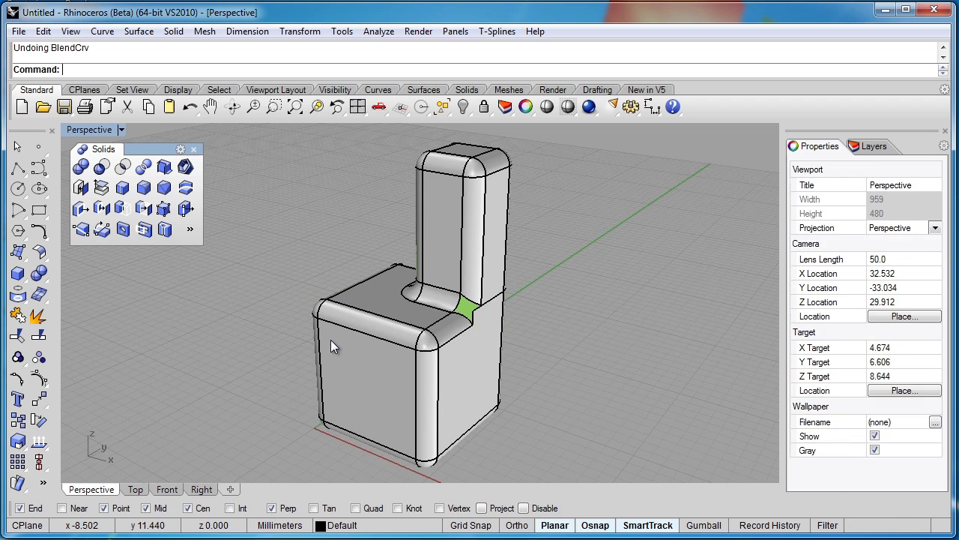
{"action": "key", "text": "ctrl+z"}
{"action": "left_click", "coordinate": [418, 354]}
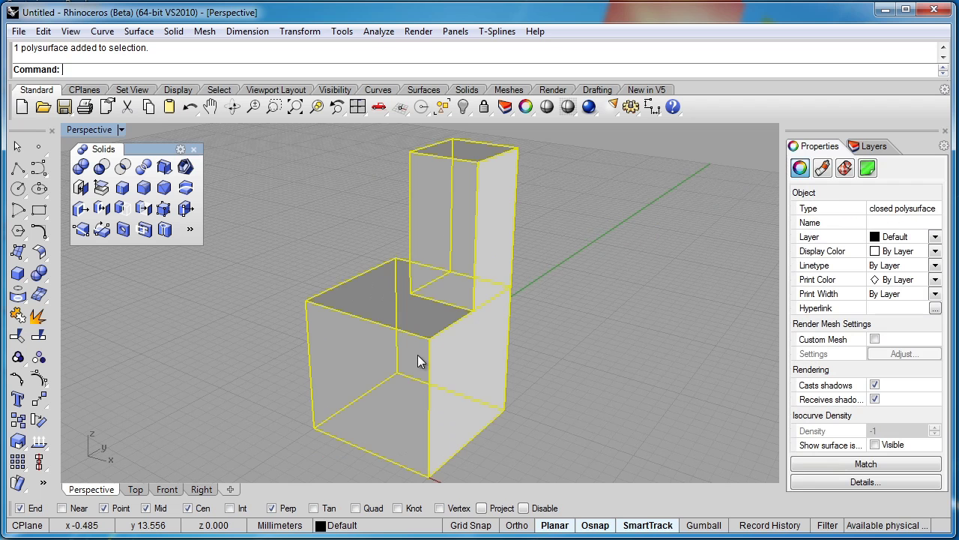
{"action": "left_click", "coordinate": [294, 390]}
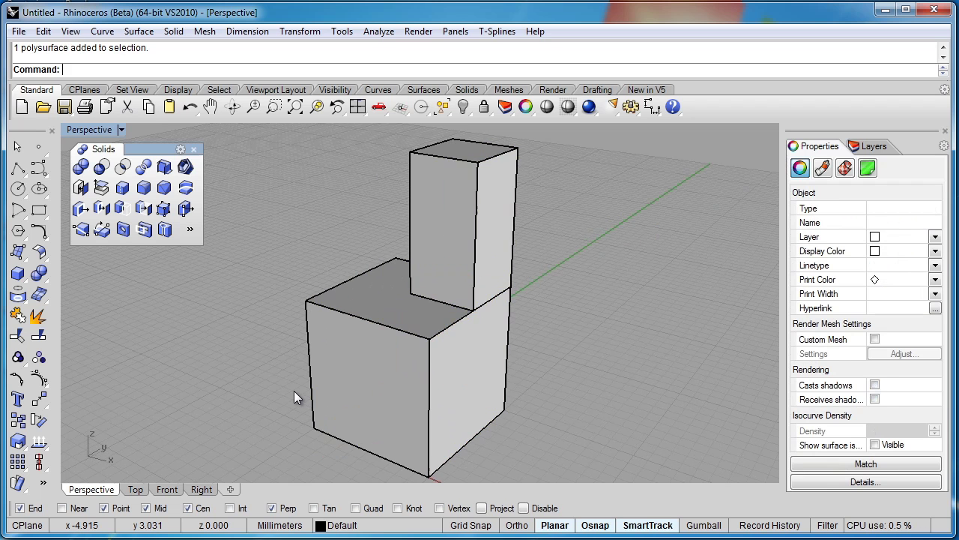
{"action": "left_click", "coordinate": [441, 338]}
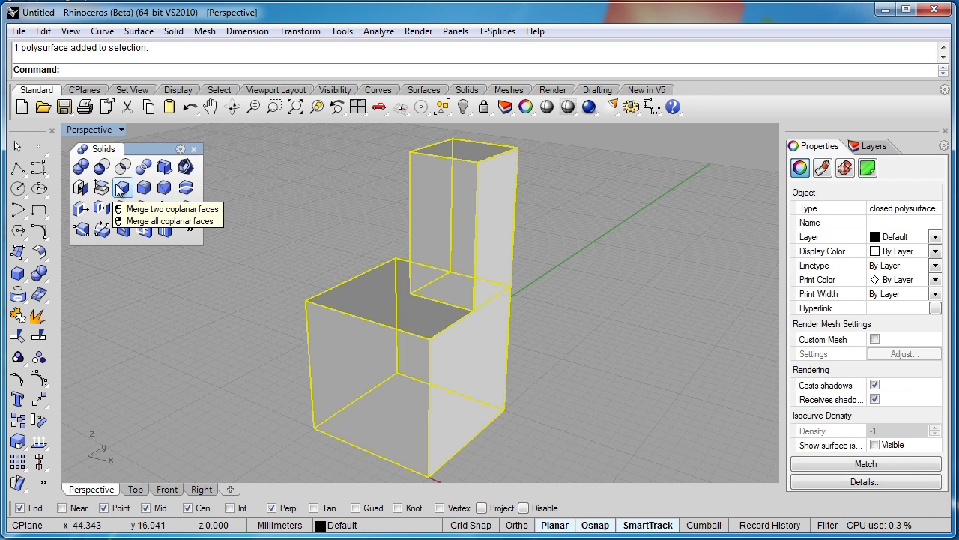
Step: Run MergeAllFaces on the two-box solid so its stepped side becomes one L-shaped face
{"action": "left_click", "coordinate": [118, 191]}
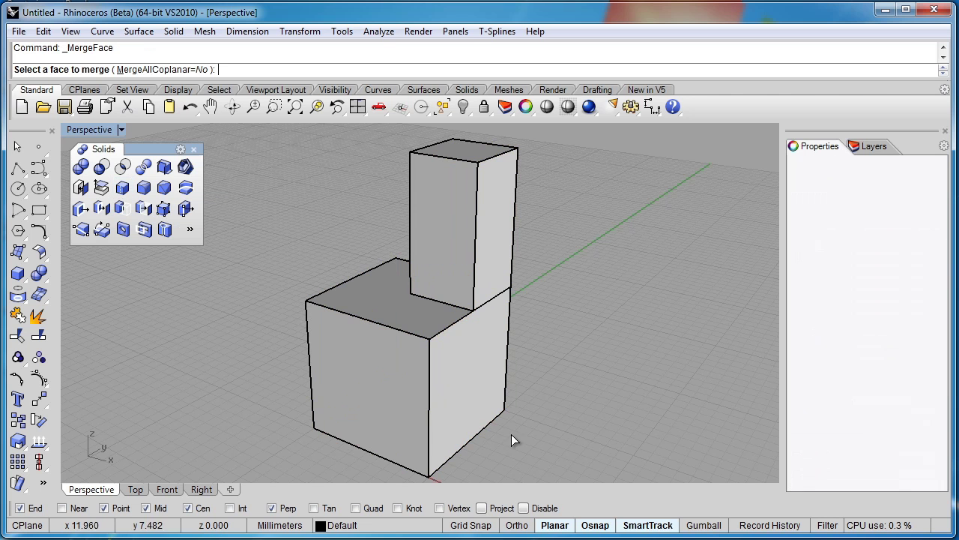
{"action": "left_click", "coordinate": [503, 278]}
{"action": "left_click", "coordinate": [497, 338]}
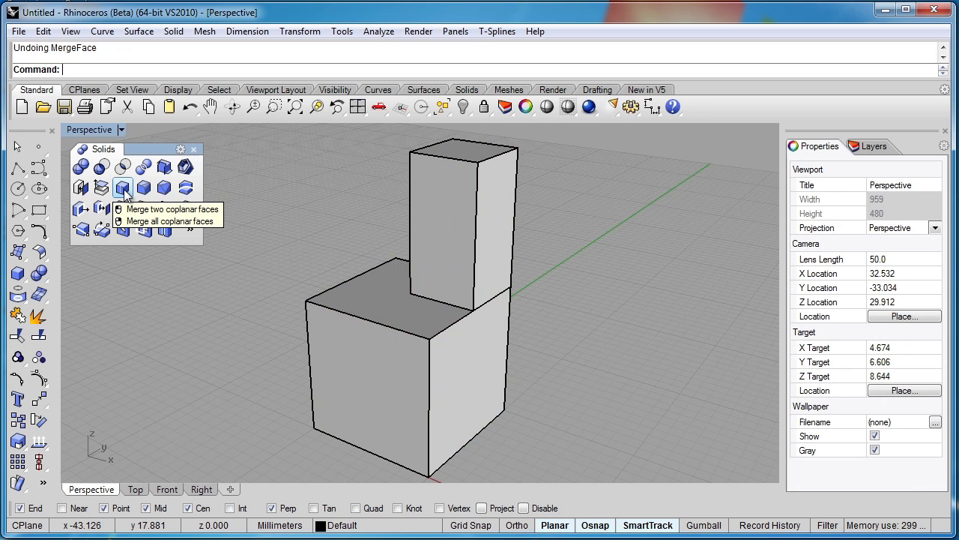
{"action": "right_click", "coordinate": [124, 193]}
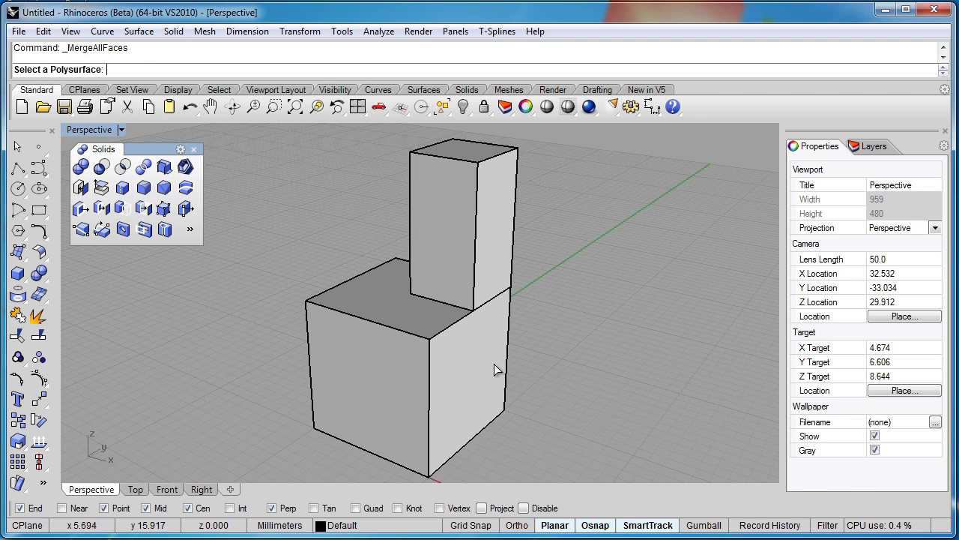
{"action": "left_click", "coordinate": [394, 328]}
{"action": "key", "text": "Return"}
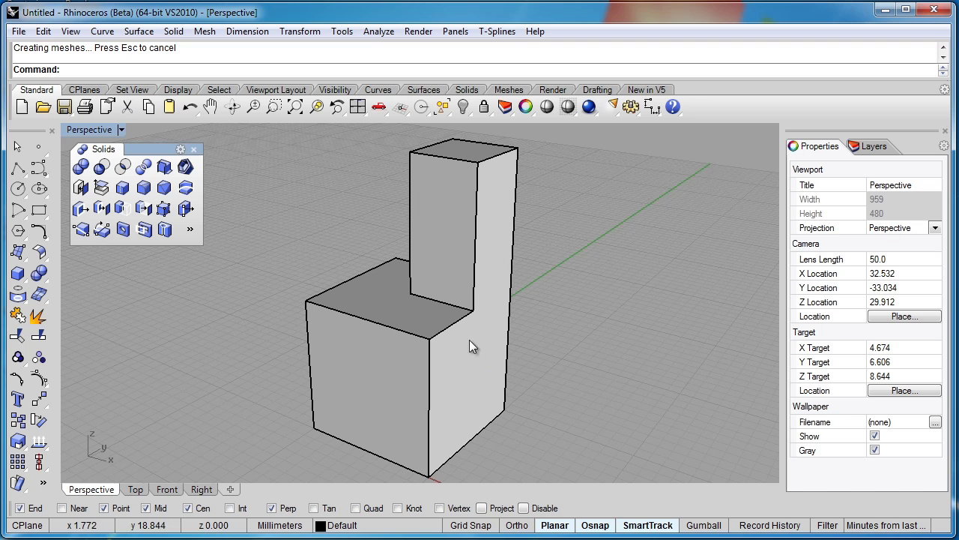
{"action": "right_click_drag", "start_coordinate": [295, 312], "coordinate": [377, 287]}
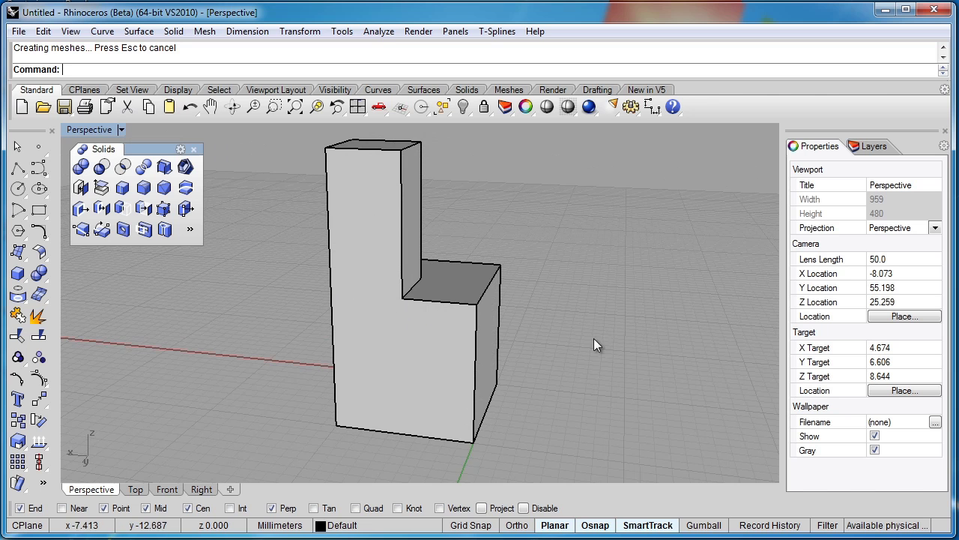
{"action": "right_click_drag", "start_coordinate": [594, 345], "coordinate": [503, 360]}
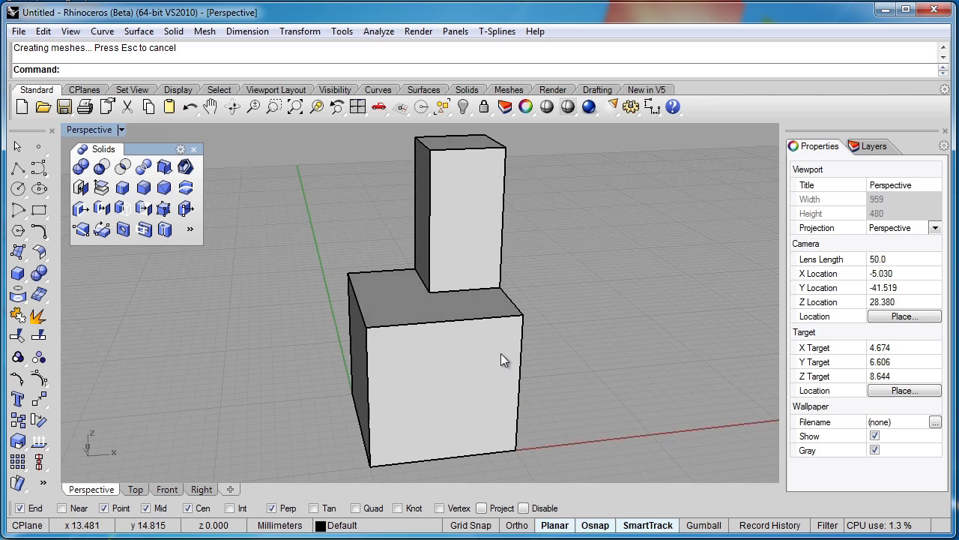
Step: Fillet every edge of both boxes, including the inner corner, with radius 1
{"action": "left_click", "coordinate": [144, 188]}
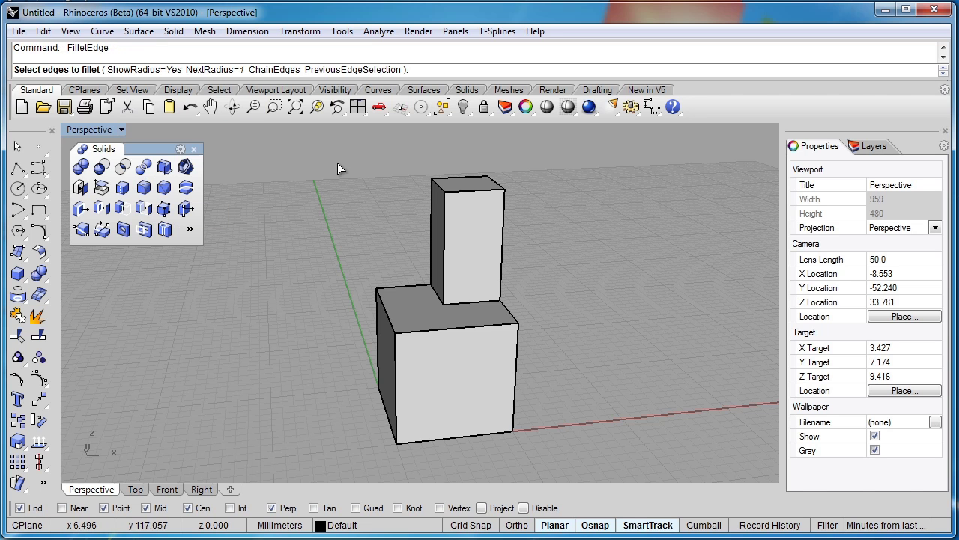
{"action": "left_click_drag", "start_coordinate": [338, 168], "coordinate": [569, 461]}
{"action": "right_click_drag", "start_coordinate": [568, 443], "coordinate": [516, 401]}
{"action": "key", "text": "Return"}
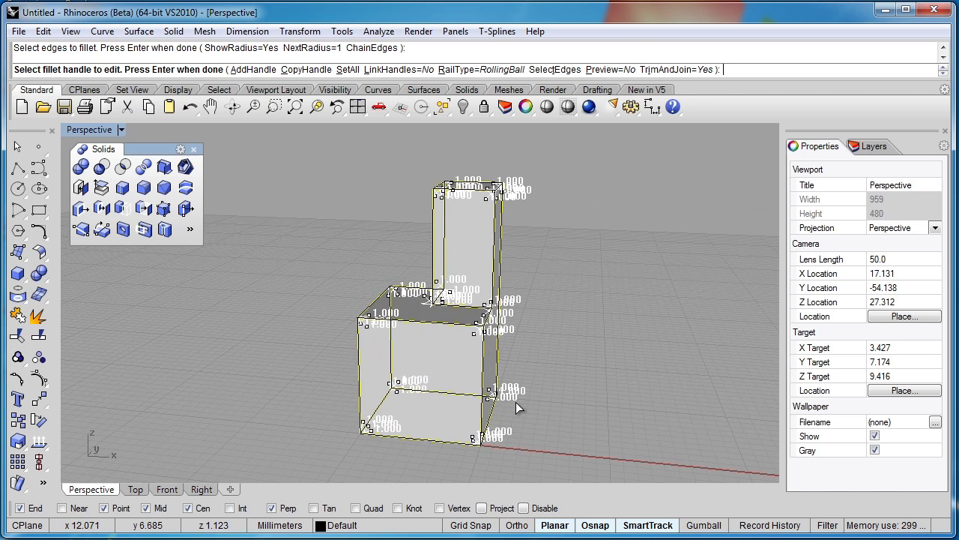
{"action": "key", "text": "Return"}
{"action": "right_click_drag", "start_coordinate": [516, 402], "coordinate": [447, 329]}
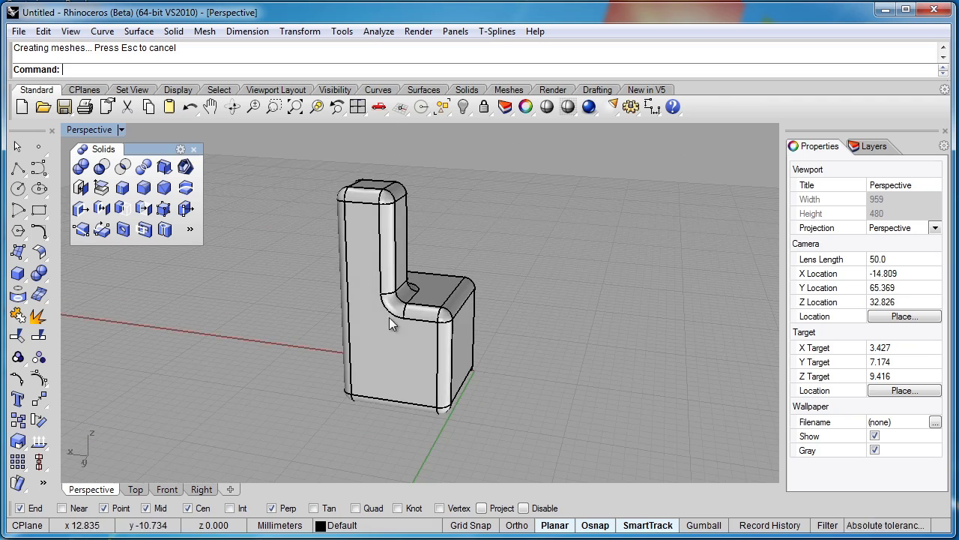
{"action": "scroll", "coordinate": [390, 322], "scroll_direction": "up", "scroll_amount": 4}
{"action": "scroll", "coordinate": [388, 317], "scroll_direction": "down", "scroll_amount": 2}
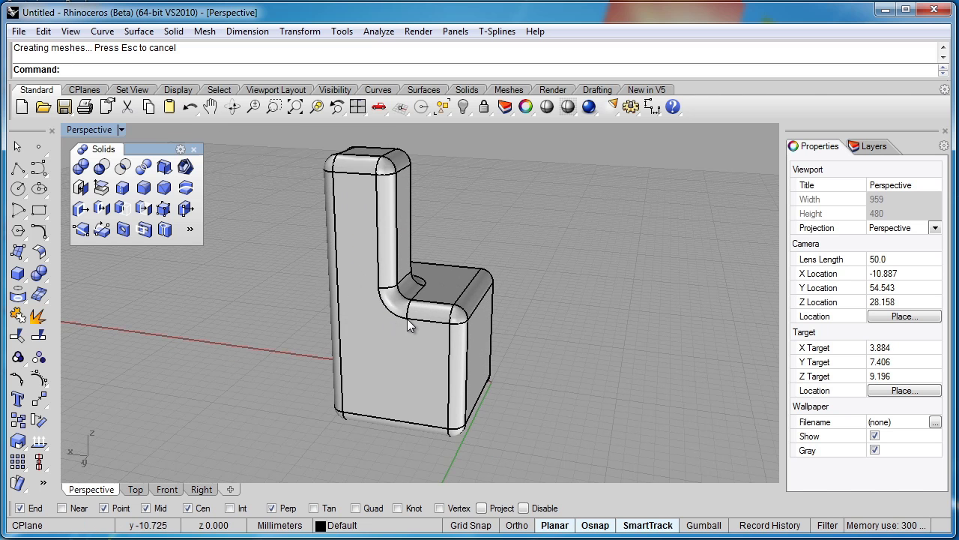
{"action": "scroll", "coordinate": [398, 329], "scroll_direction": "up", "scroll_amount": 2}
{"action": "scroll", "coordinate": [385, 337], "scroll_direction": "down", "scroll_amount": 3}
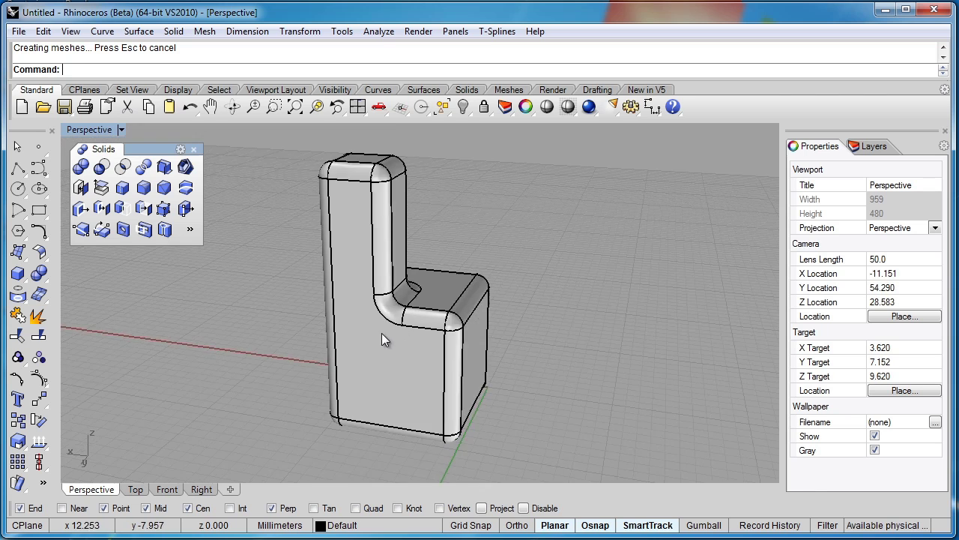
{"action": "right_click_drag", "start_coordinate": [386, 336], "coordinate": [353, 323]}
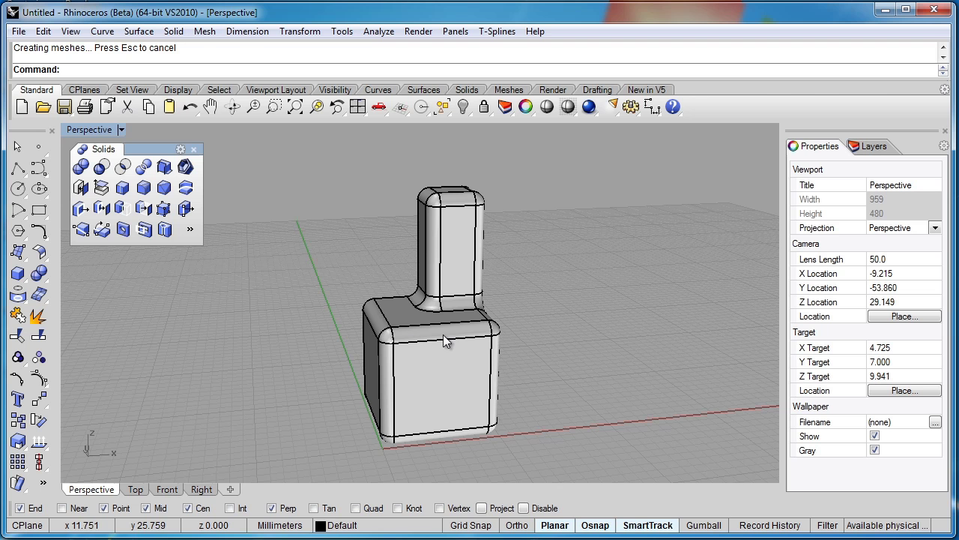
{"action": "right_click_drag", "start_coordinate": [443, 334], "coordinate": [416, 329], "text": "shift"}
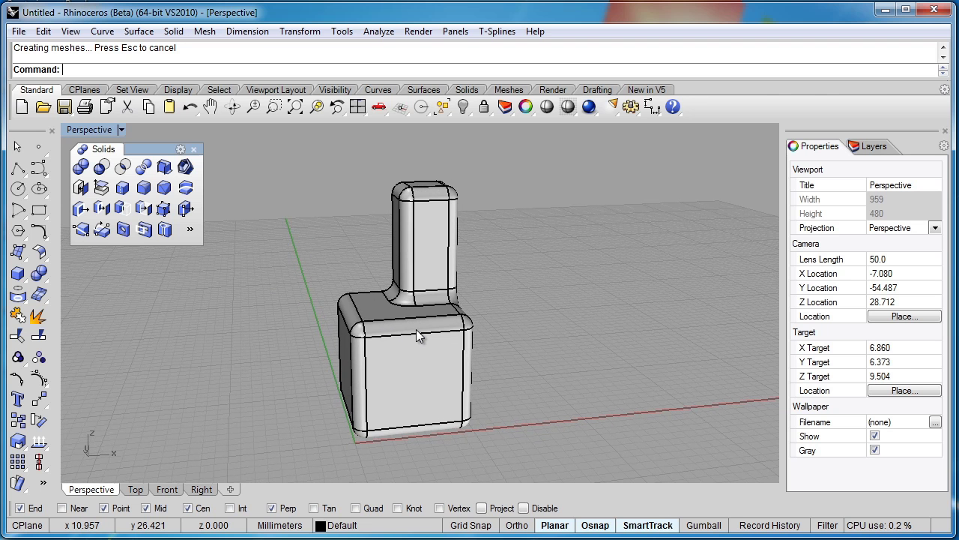